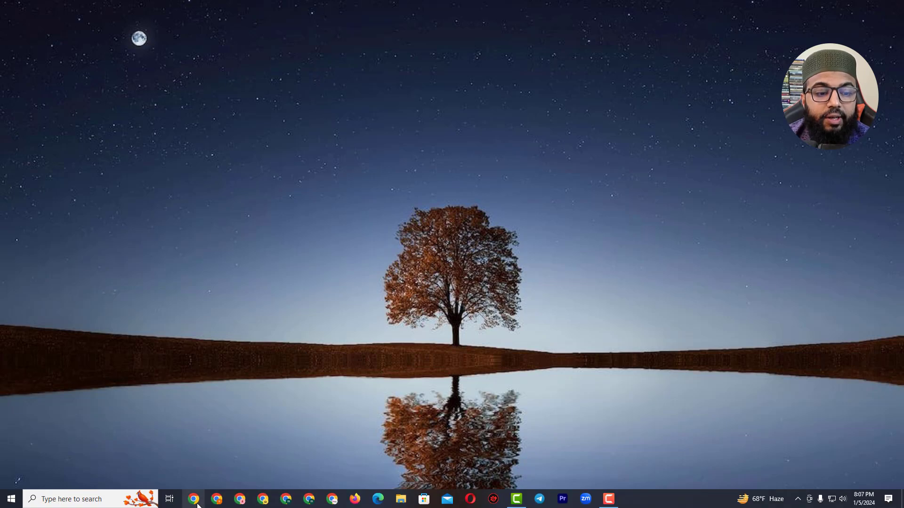
Open a maximized Chrome window and load the Meta Business Suite home page
left_click(198, 502)
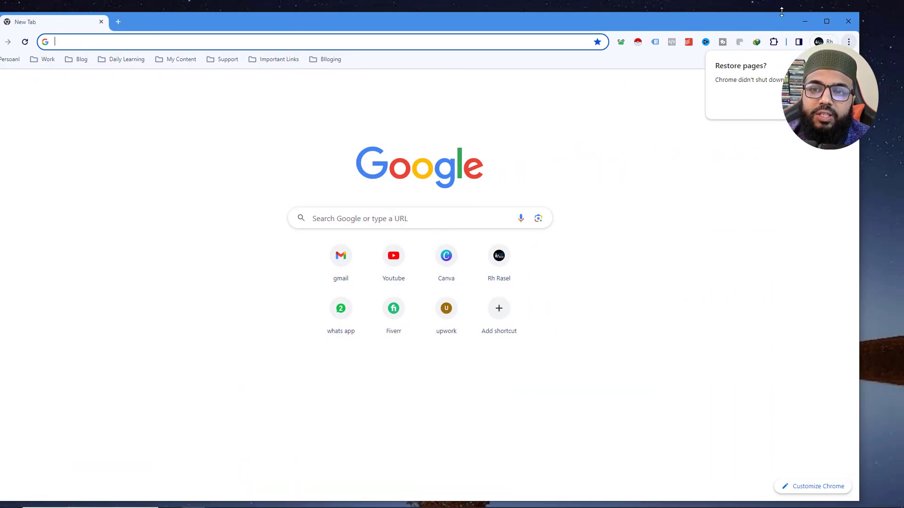
left_click(827, 21)
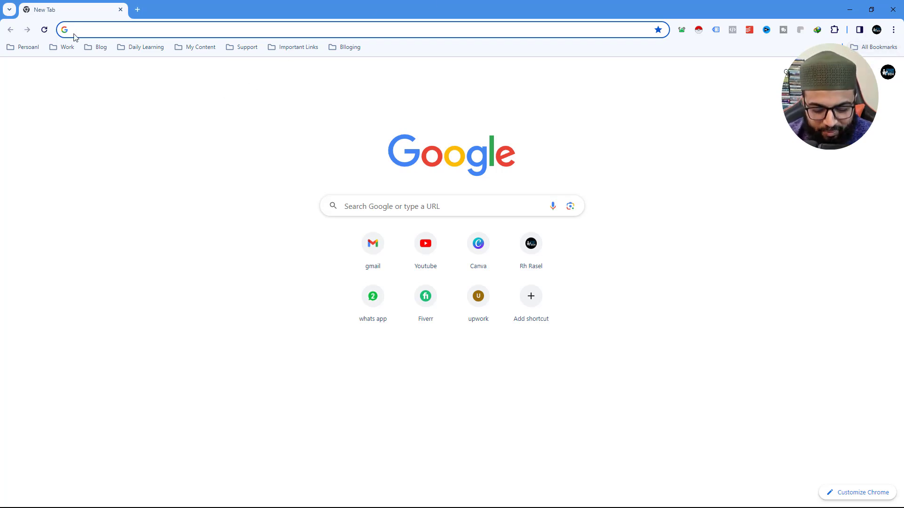
type("bu")
key("Return")
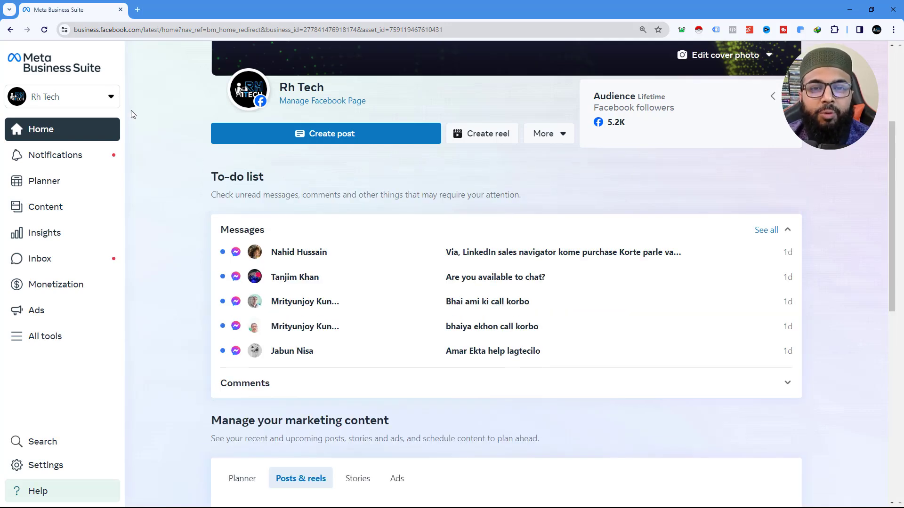
Search the web for "rh tech fac" in a new tab, open the Rh Tech Facebook page and close the search results
left_click(138, 10)
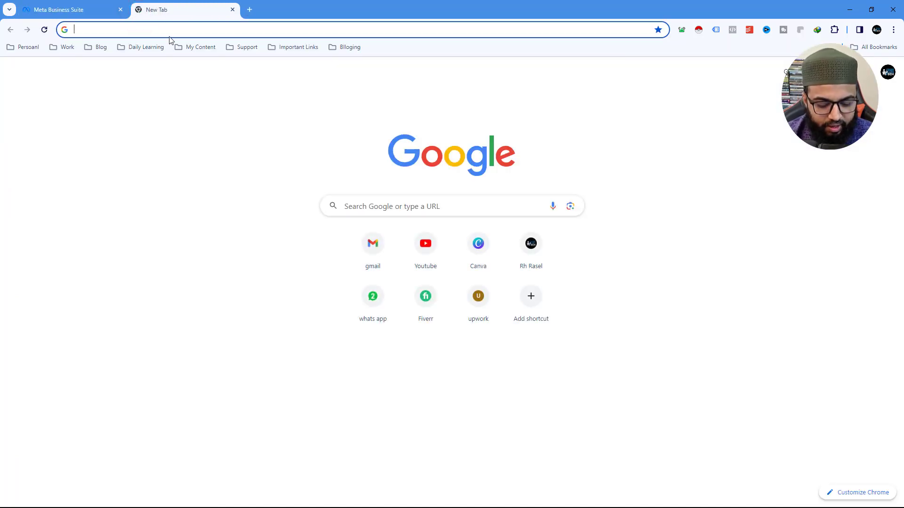
type("fa")
key("BackSpace")
key("BackSpace")
key("BackSpace")
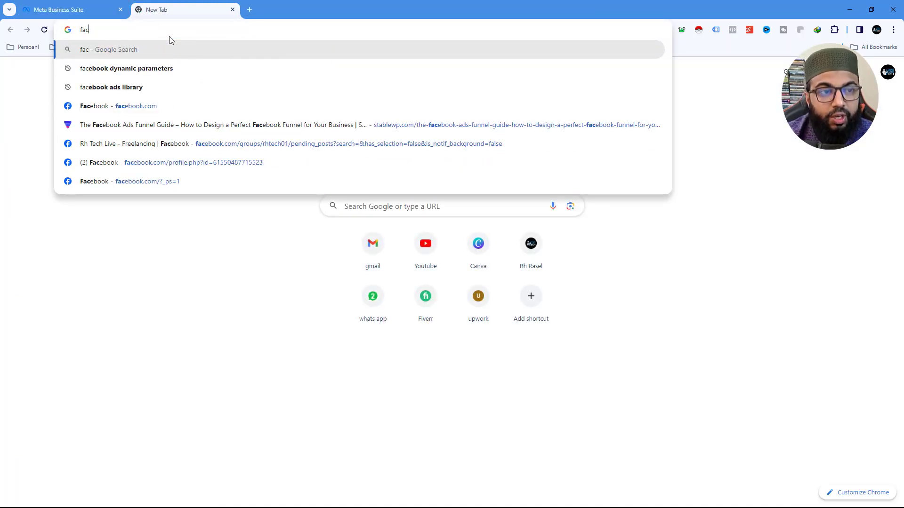
type("rh tec")
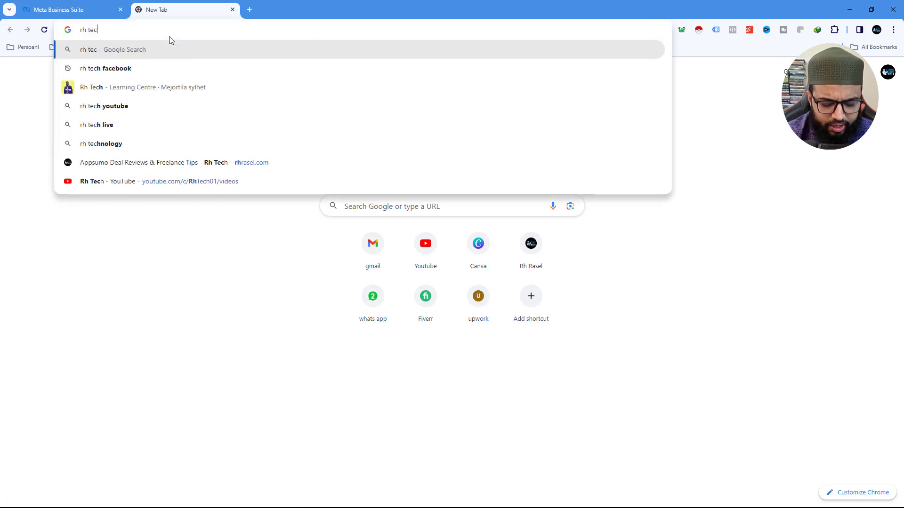
type("h fac")
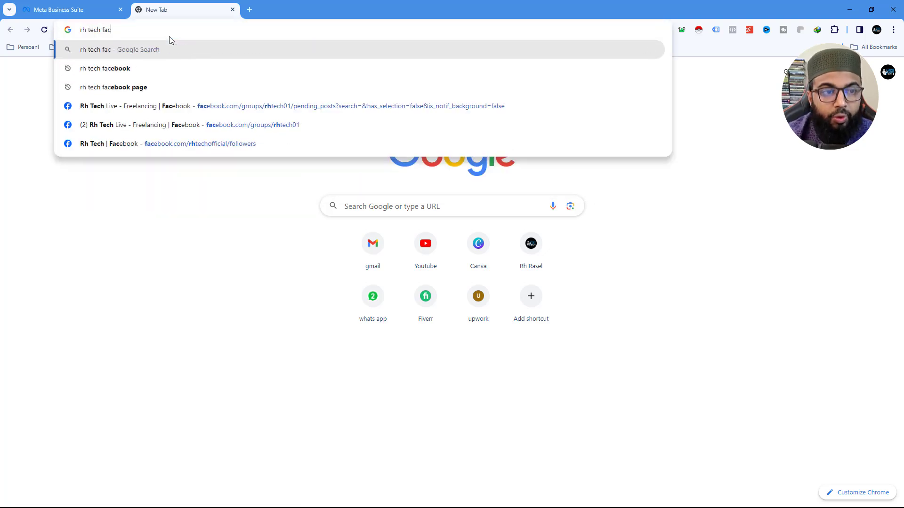
key("Return")
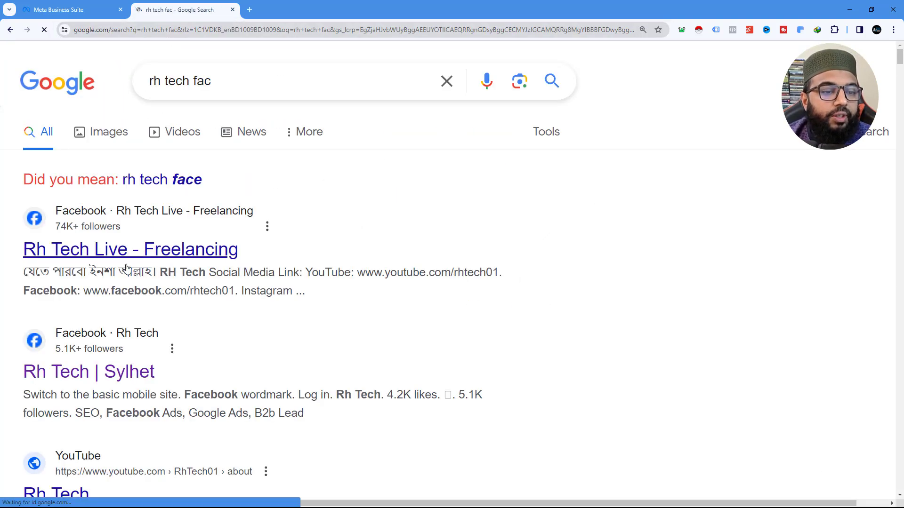
left_click(88, 369)
left_click(233, 10)
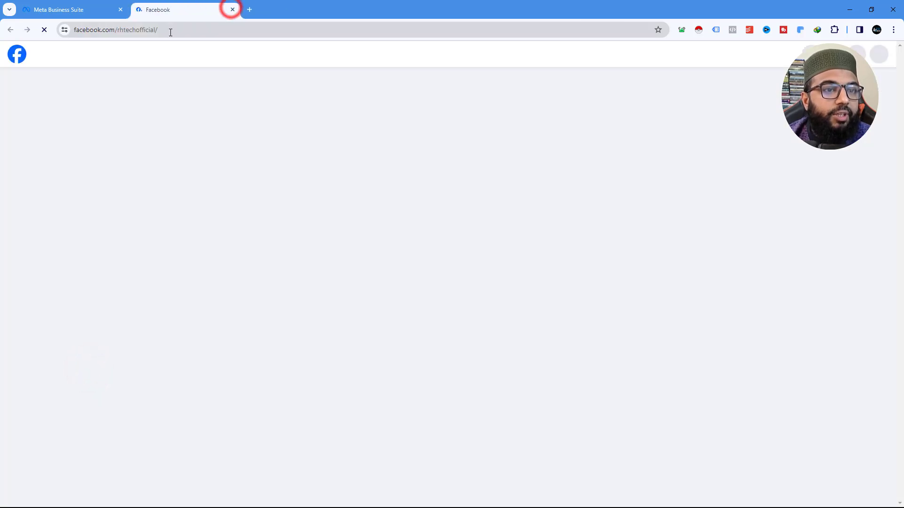
Return to Meta Business Suite and open its settings
left_click(81, 8)
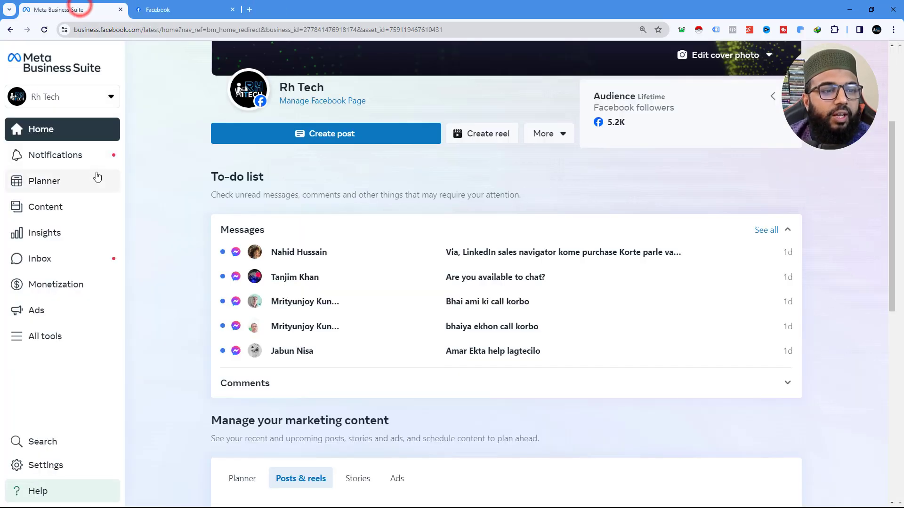
left_click(42, 464)
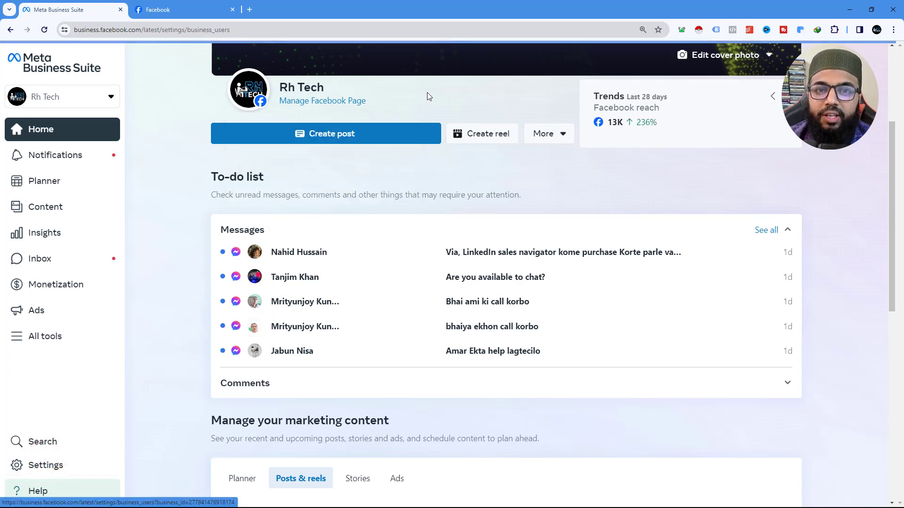
Look through the Rh Tech Facebook page and its reviews with the page management sidebar collapsed
left_click(164, 12)
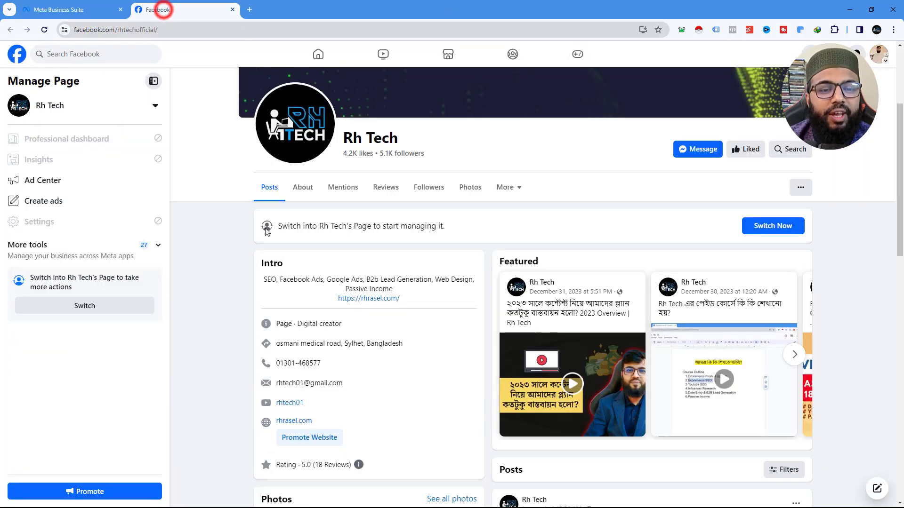
left_click(155, 89)
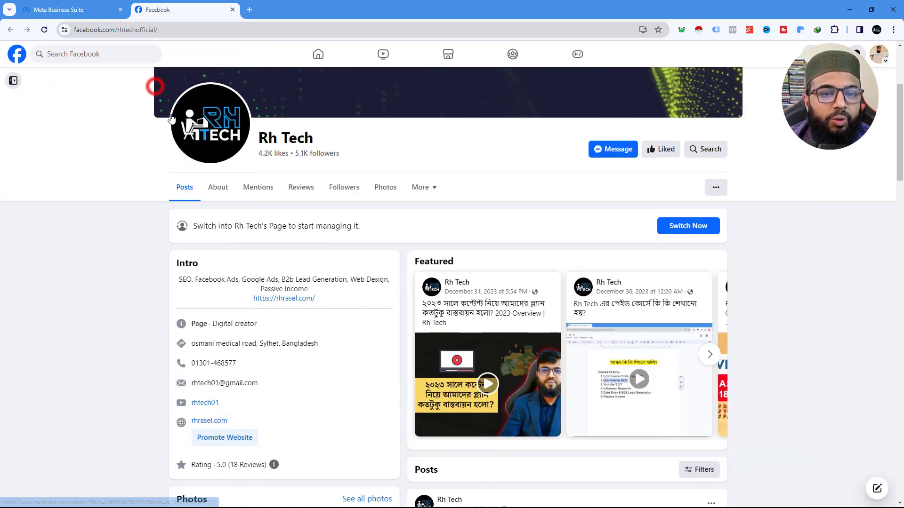
scroll(400, 179, "up", 3)
scroll(399, 193, "down", 5)
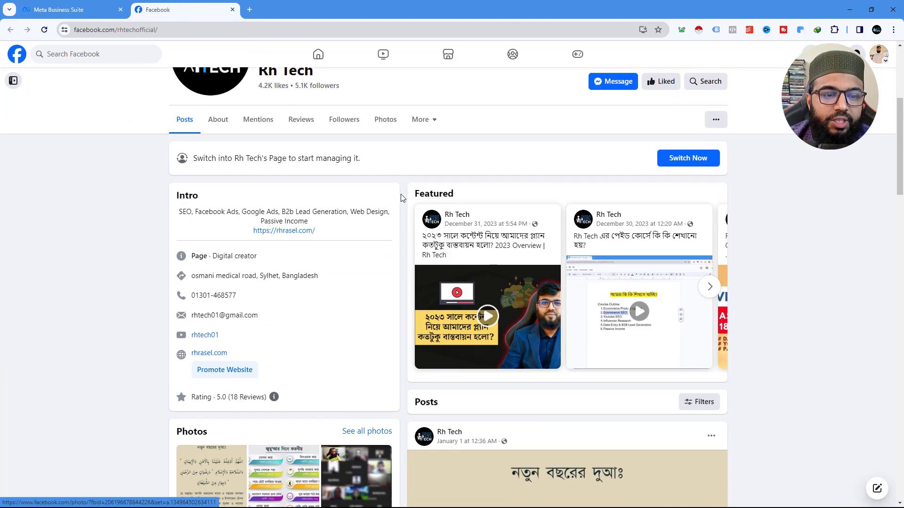
left_click(301, 121)
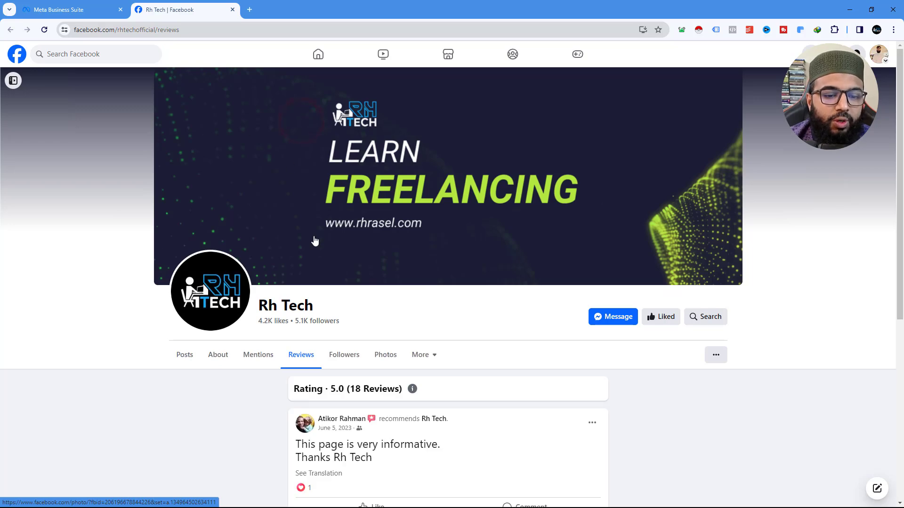
scroll(275, 315, "down", 4)
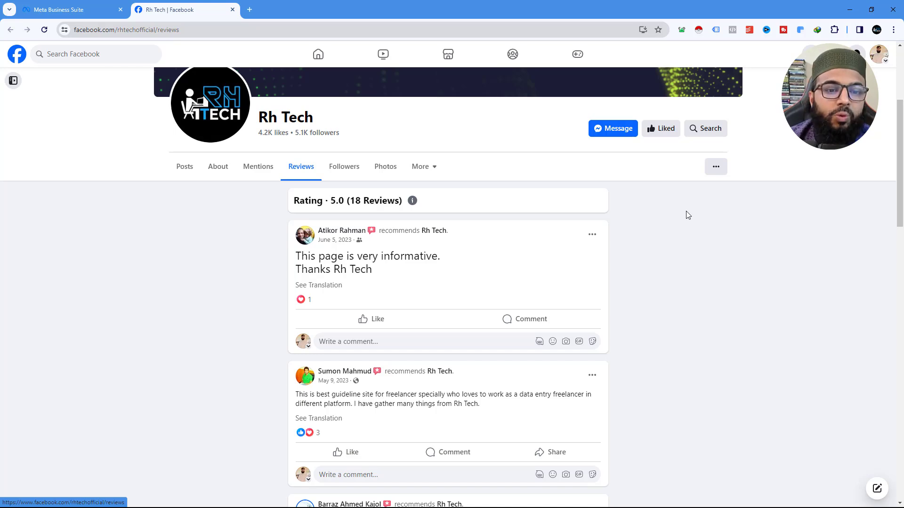
scroll(687, 215, "up", 4)
Open the full Business settings page from the Meta Business Suite settings
left_click(67, 5)
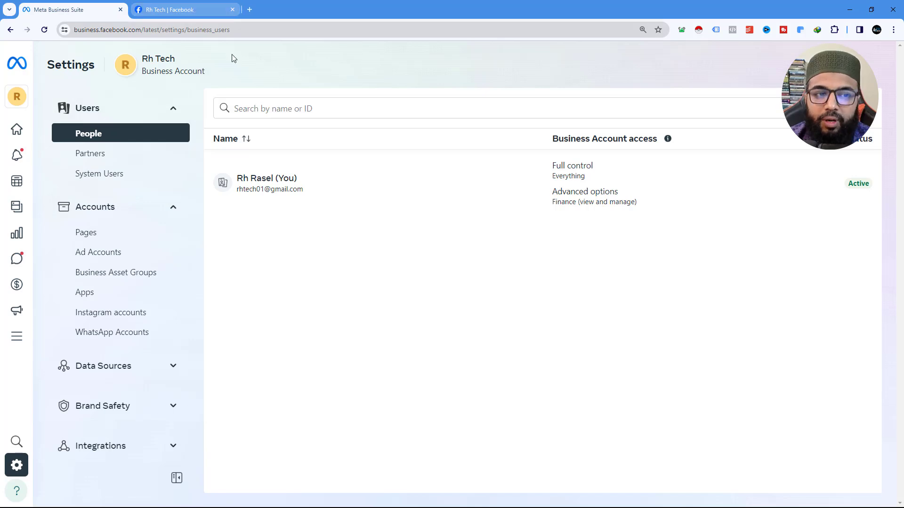
scroll(118, 377, "down", 3)
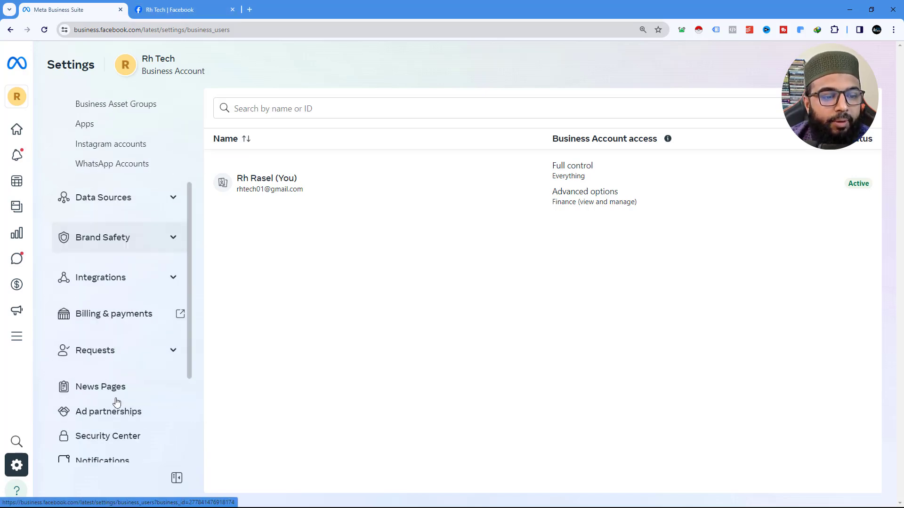
scroll(118, 400, "down", 3)
left_click(125, 400)
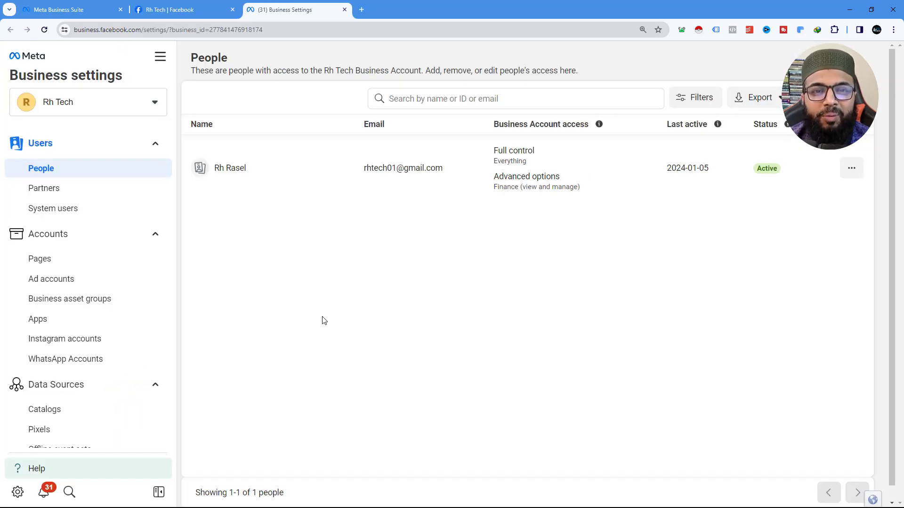
Open Ads Manager from all tools and close the Business Suite and Rh Tech page tabs
left_click(160, 56)
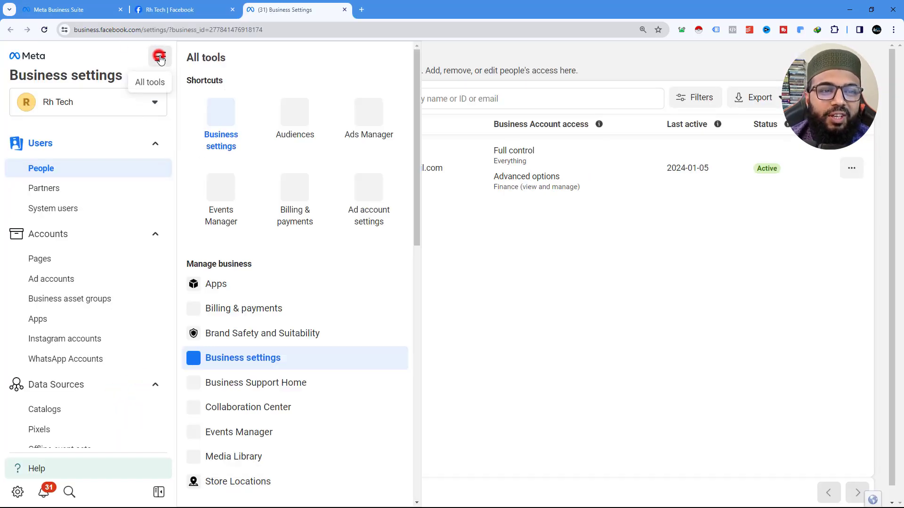
left_click(368, 121)
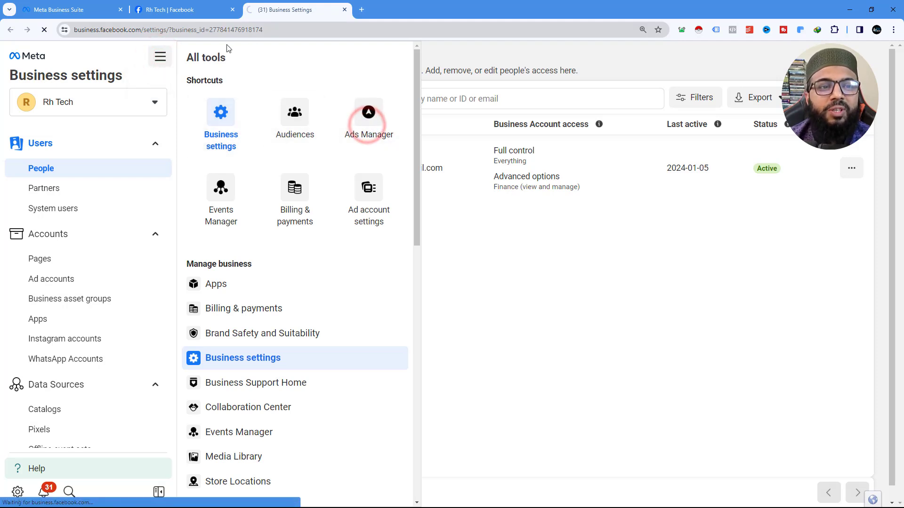
left_click(188, 9)
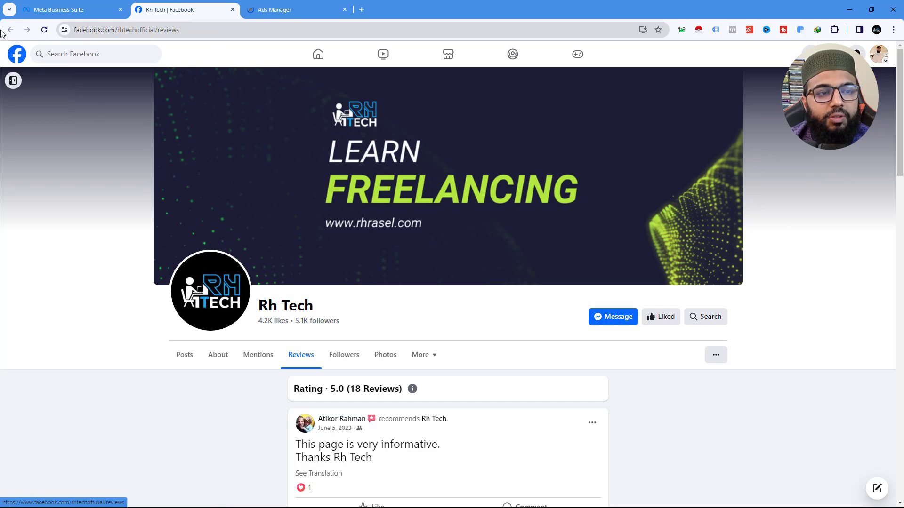
left_click(122, 10)
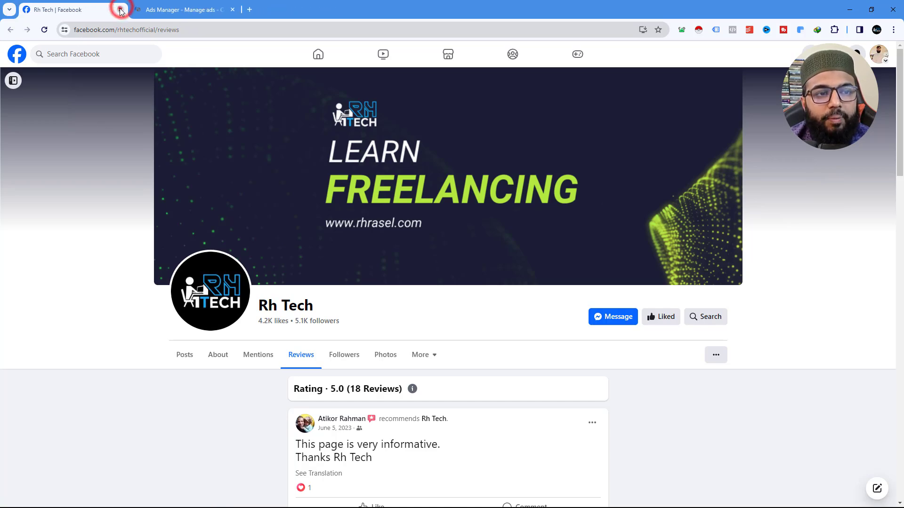
left_click(121, 9)
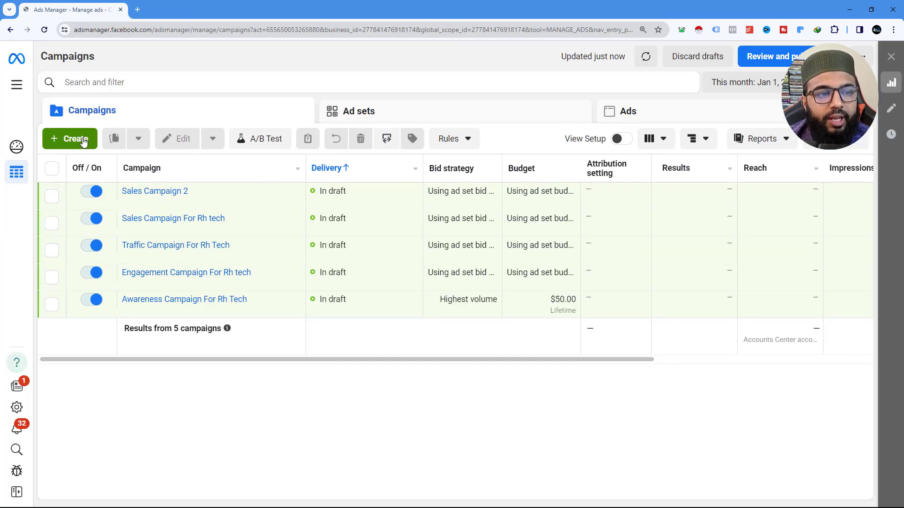
Create a new auction campaign with the Engagement objective
left_click(76, 139)
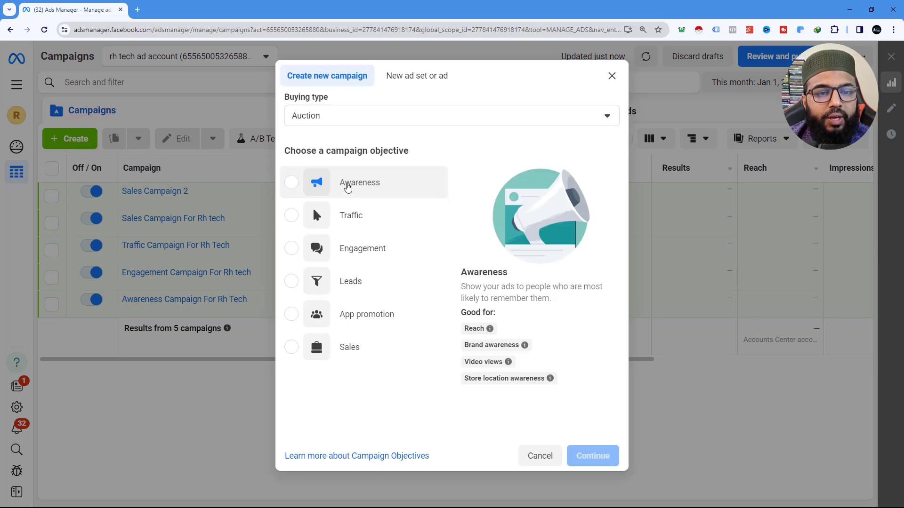
left_click(293, 252)
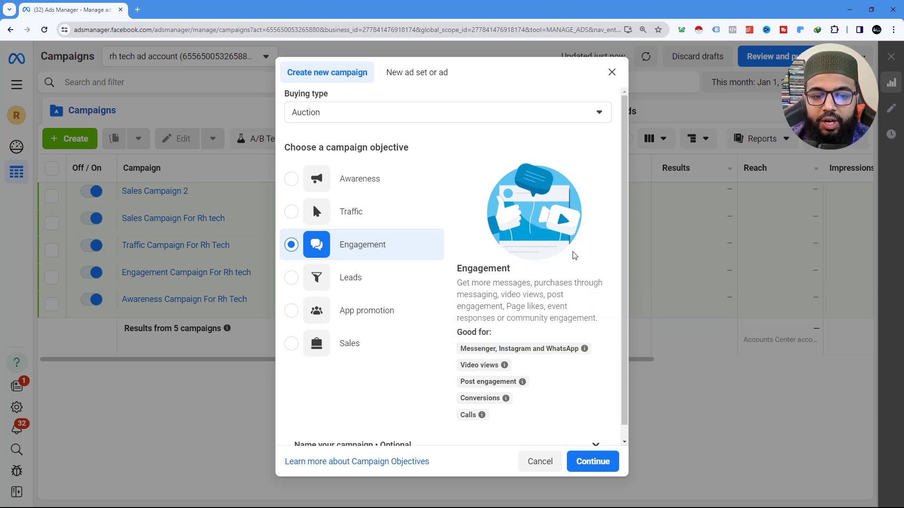
left_click(591, 461)
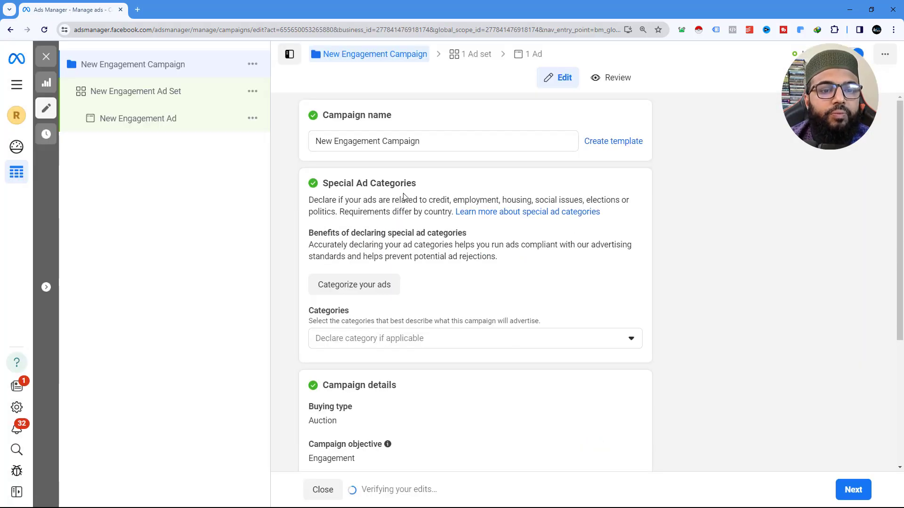
Rename the campaign as "Engagement Campaign Sponsored Message Ads"
double_click(324, 142)
key("BackSpace")
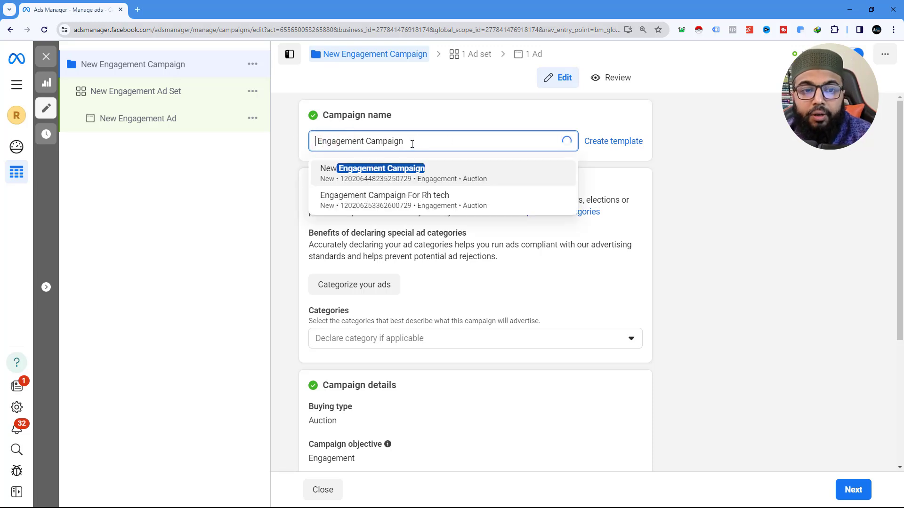
left_click(413, 138)
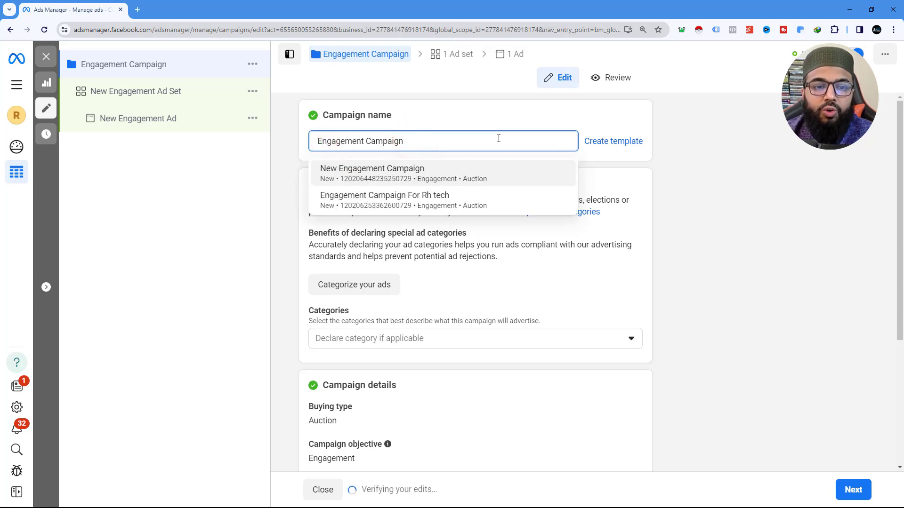
type("S")
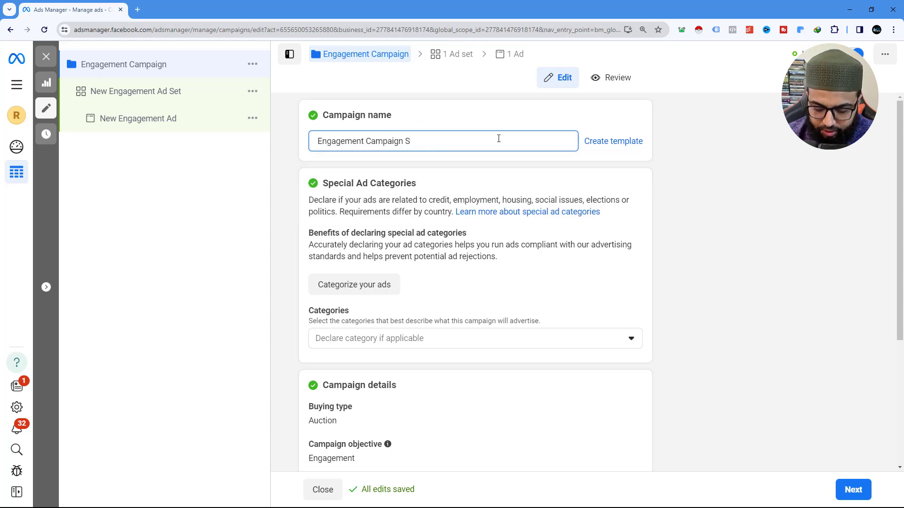
type("ponsored Message")
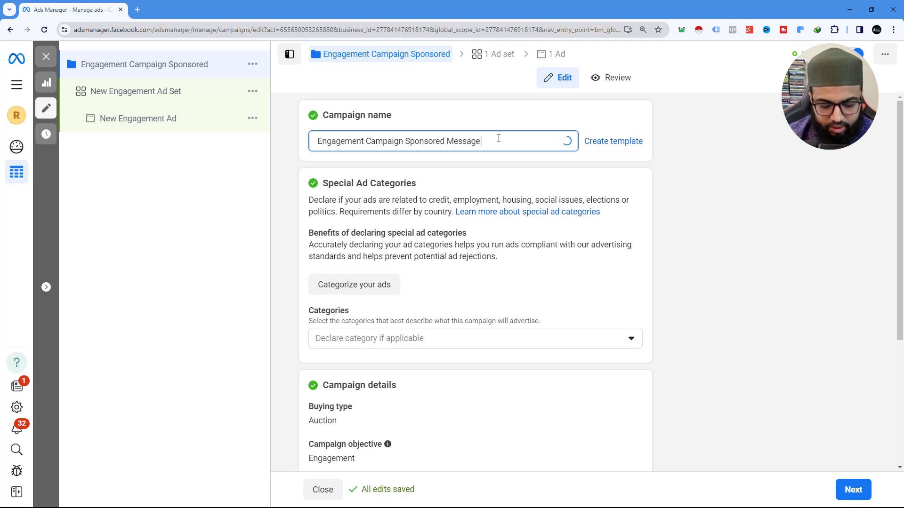
type(" Ads")
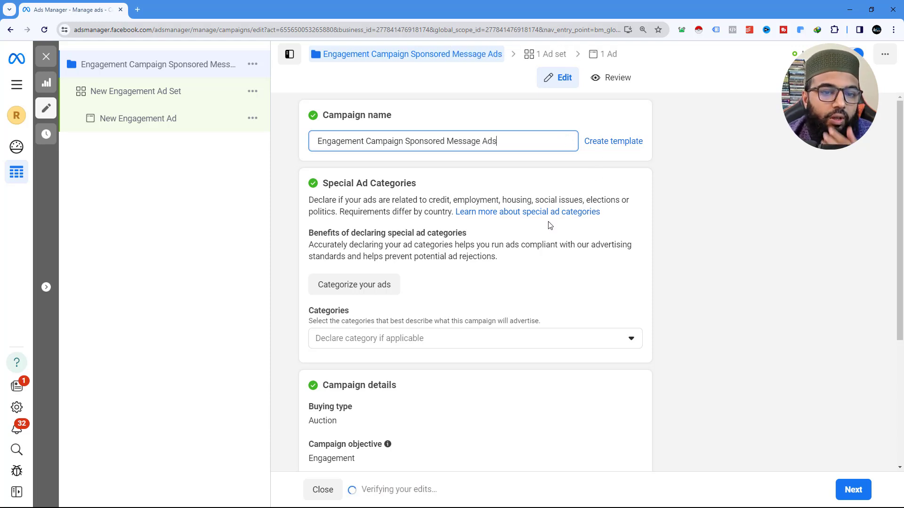
Review the campaign's remaining settings and continue to the ad set level
scroll(523, 242, "down", 2)
scroll(523, 243, "down", 3)
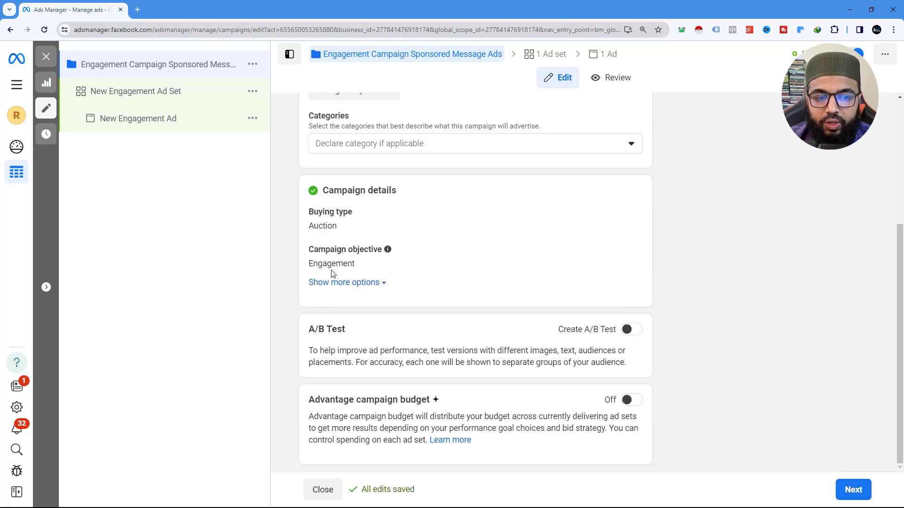
left_click(849, 489)
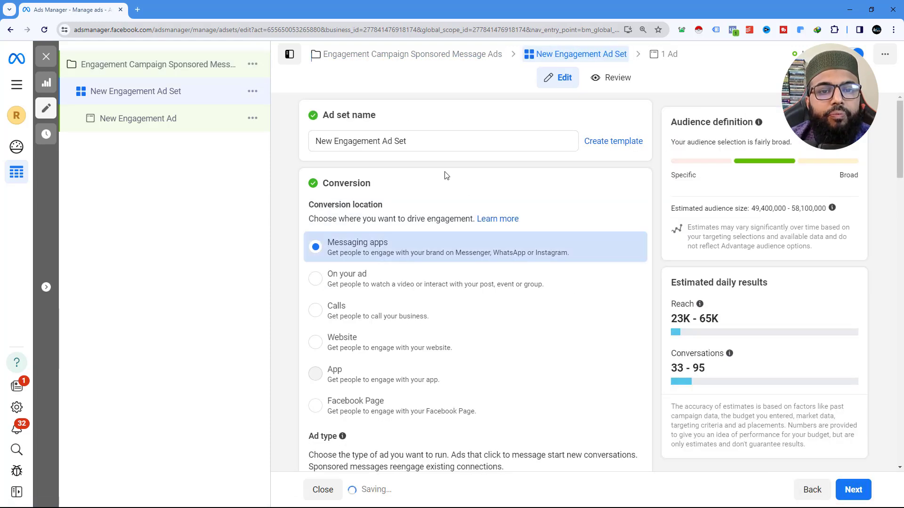
Rename the ad set as "Engagement Ad Set Sopnsored"
double_click(324, 140)
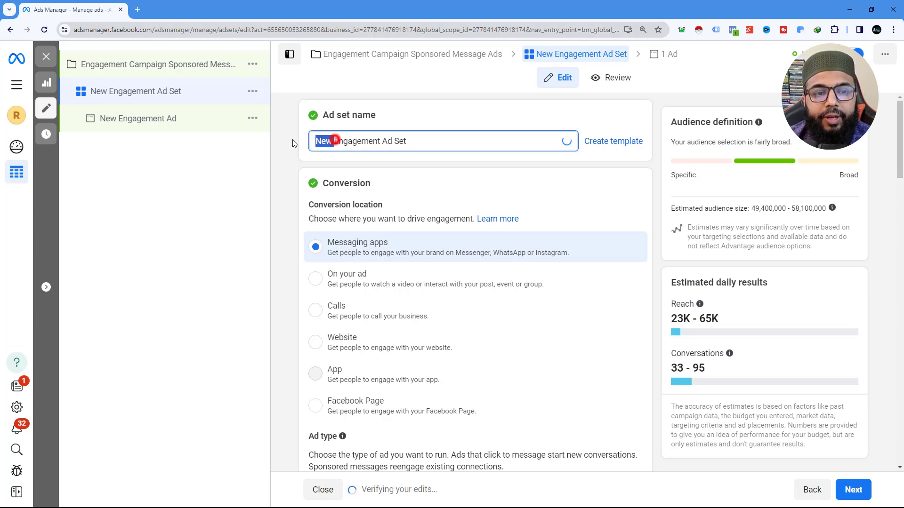
key("BackSpace")
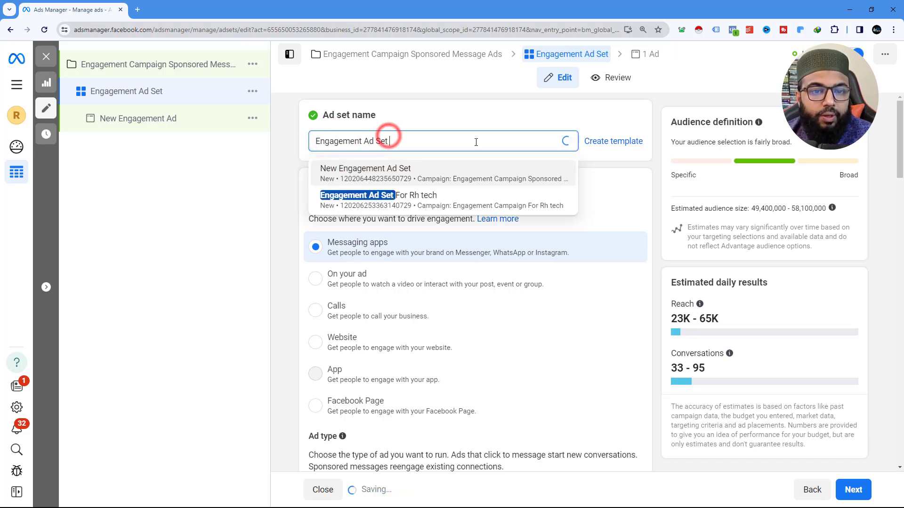
type("Sopnsed")
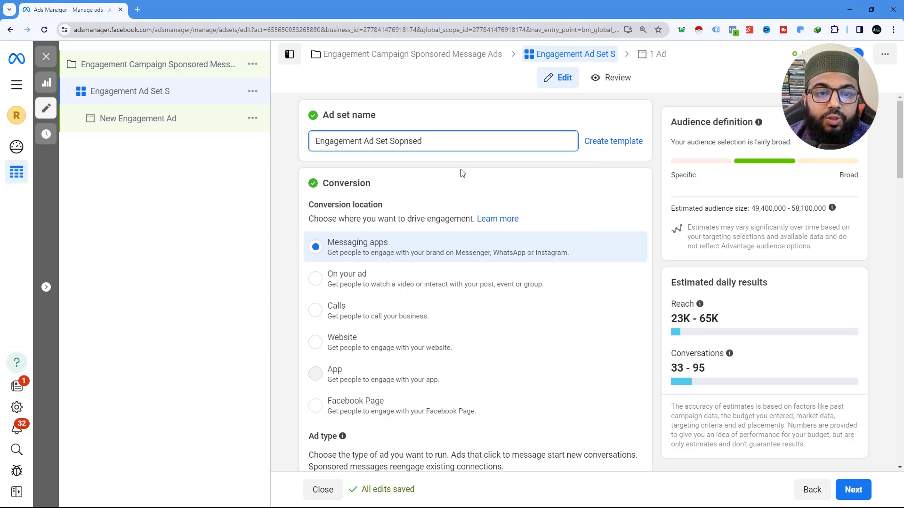
right_click(408, 142)
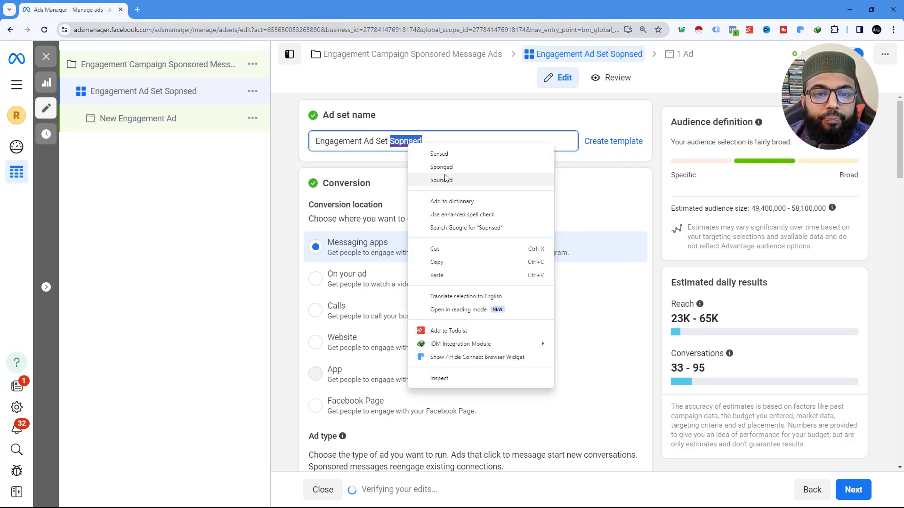
left_click(389, 141)
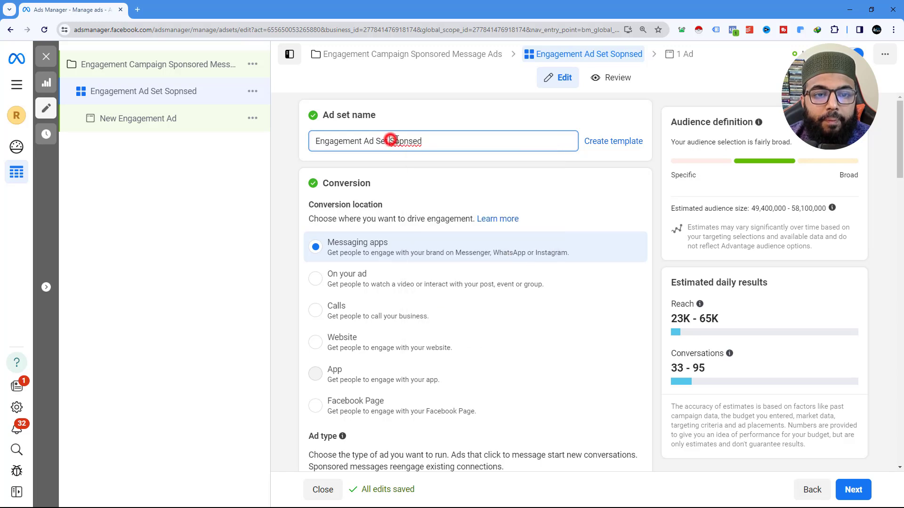
left_click_drag(417, 142, 413, 143)
type("oredd")
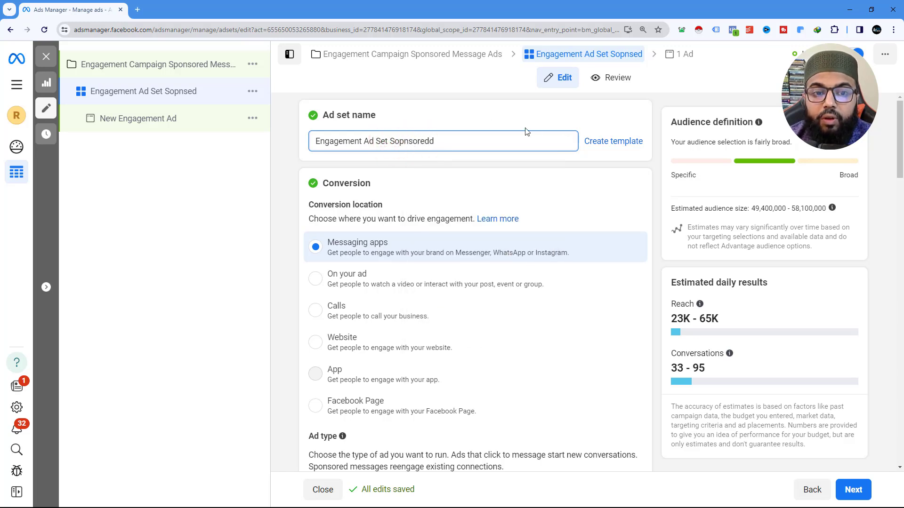
left_click(494, 143)
key("BackSpace")
Keep Messaging apps as the conversion location and set the ad type to Sponsored message
scroll(426, 186, "down", 2)
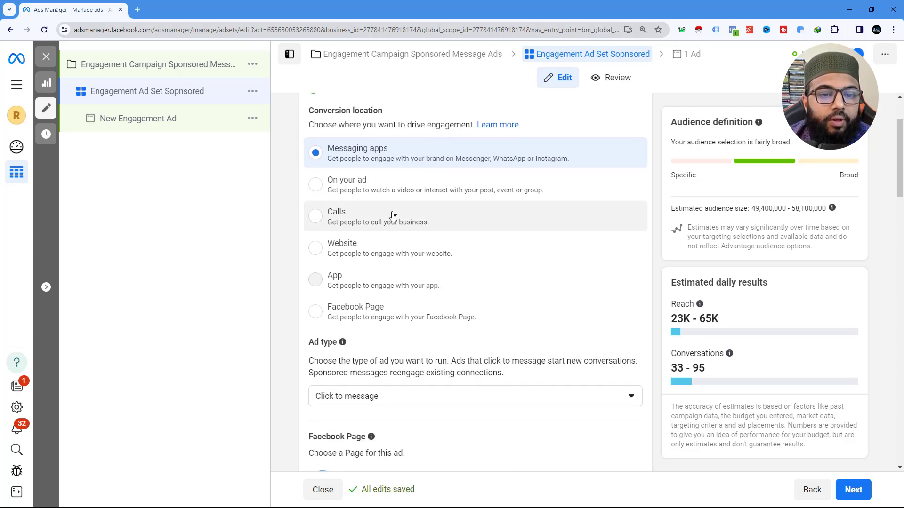
scroll(355, 162, "up", 2)
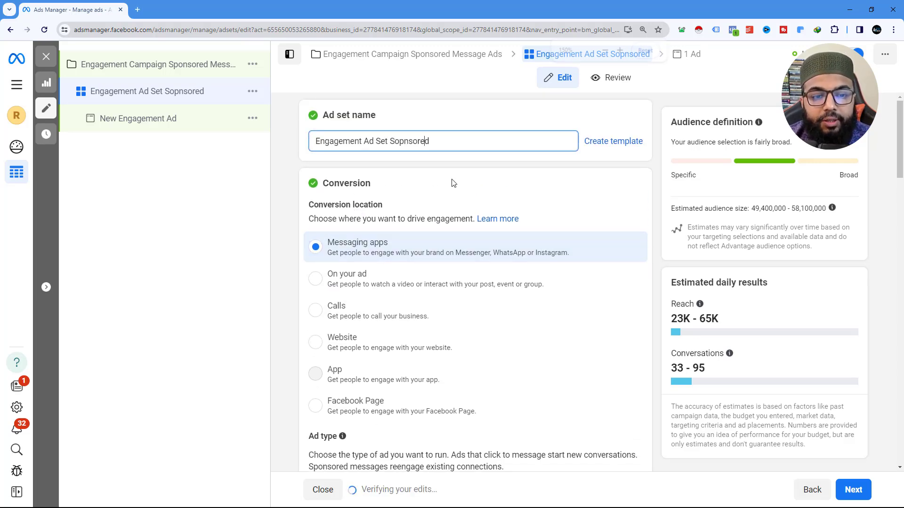
key("ctrl+plus")
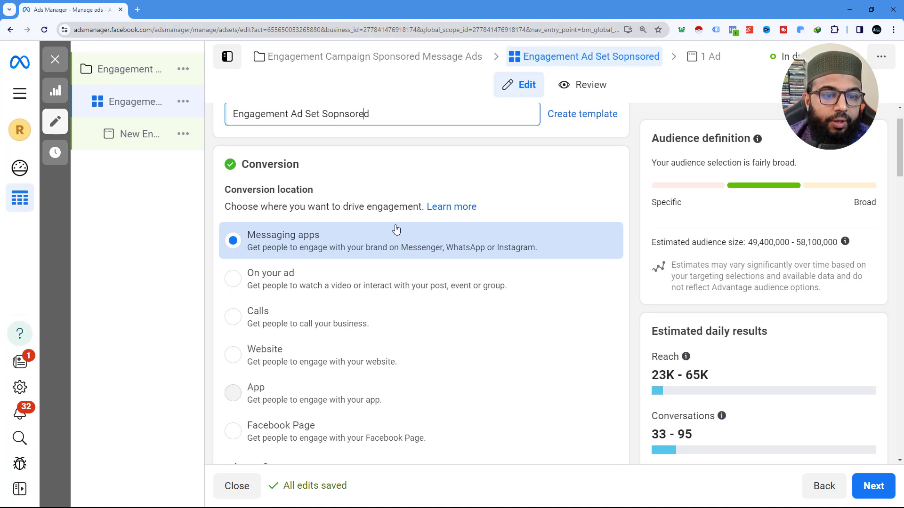
scroll(362, 228, "down", 2)
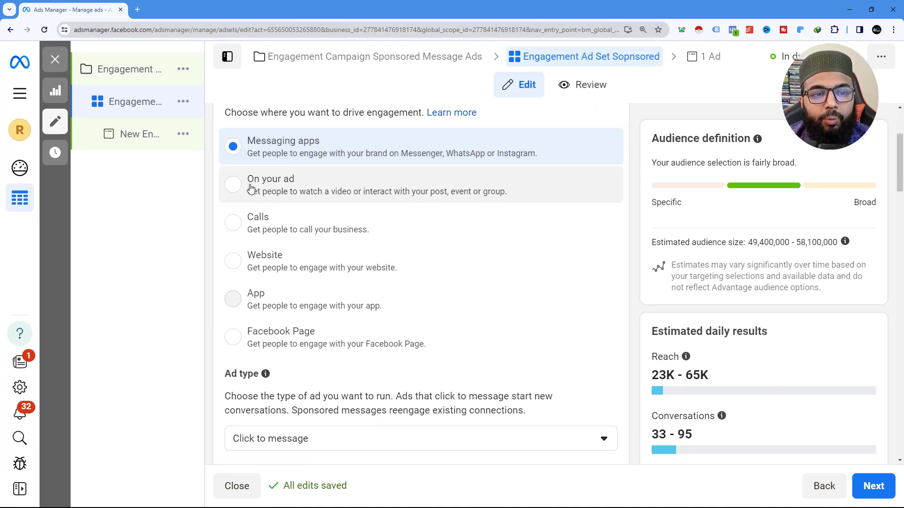
scroll(304, 207, "down", 4)
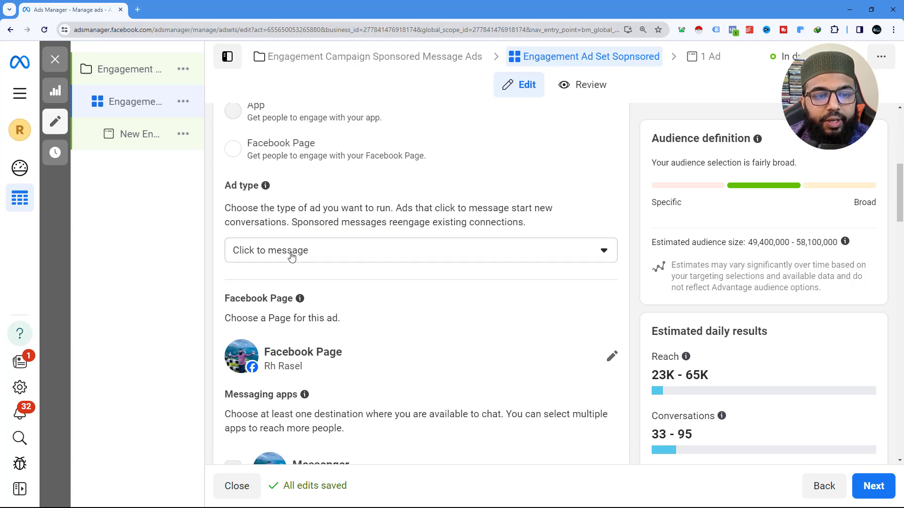
left_click(306, 253)
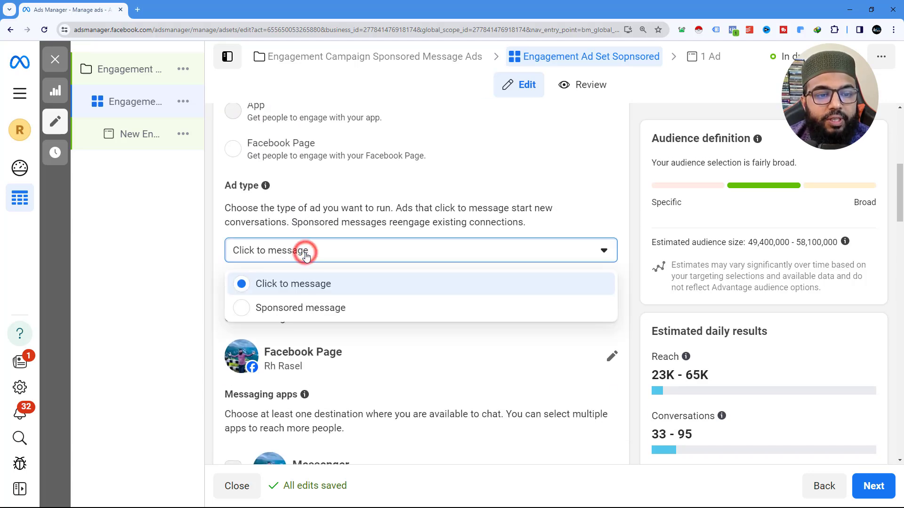
left_click(285, 309)
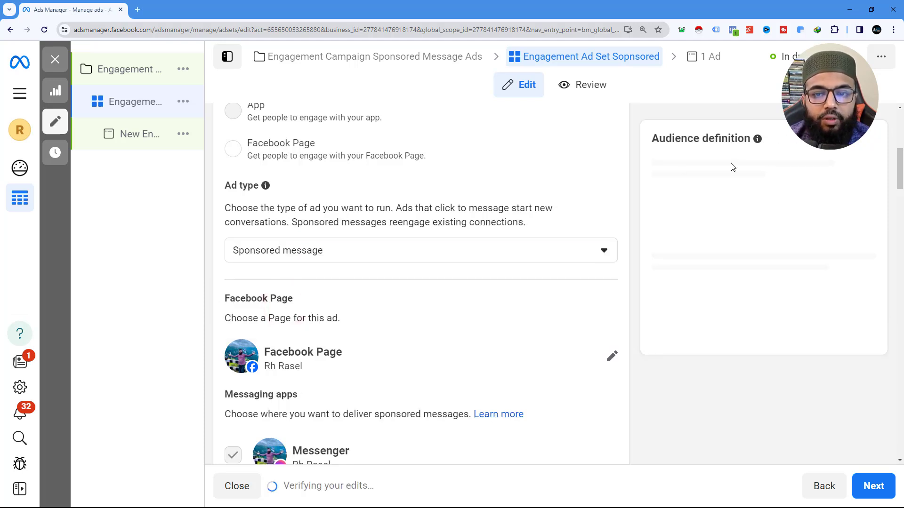
Review the ad set's messaging apps, performance goal, bid control, delivery type, budget and schedule
scroll(489, 237, "down", 1)
scroll(302, 236, "down", 5)
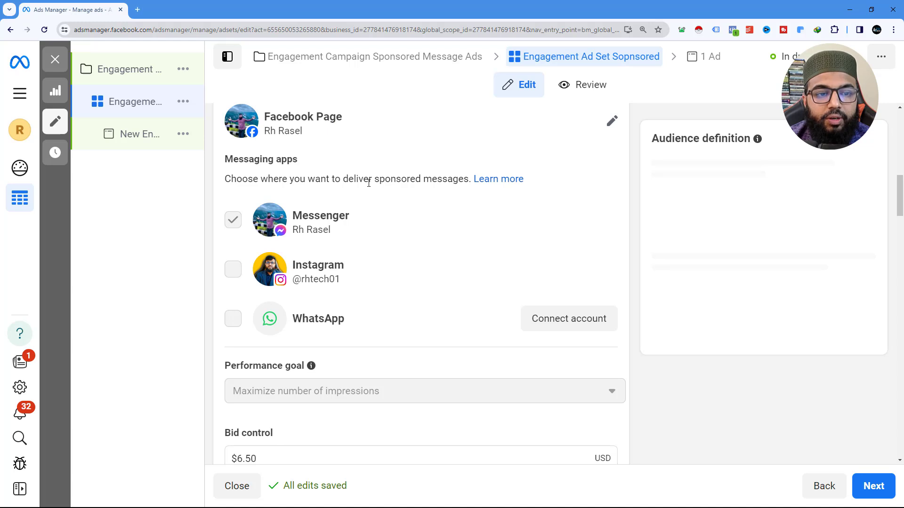
scroll(366, 187, "down", 1)
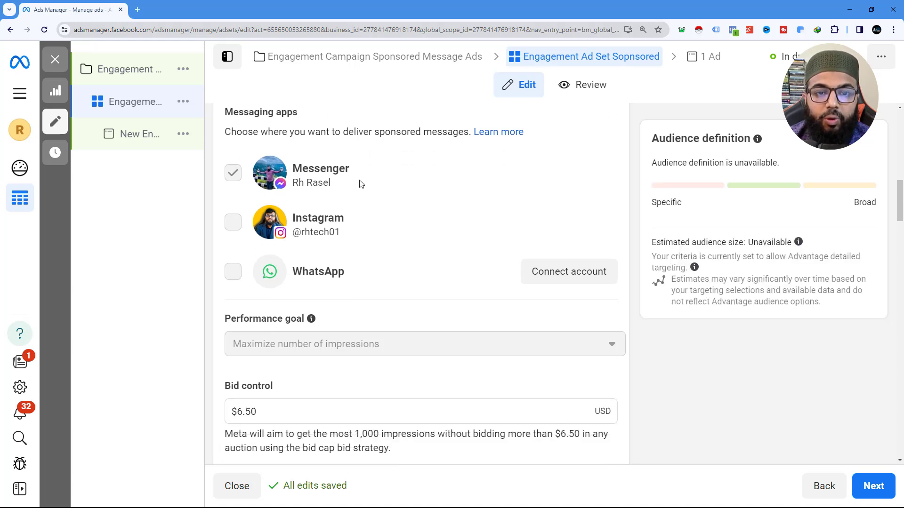
scroll(361, 184, "down", 2)
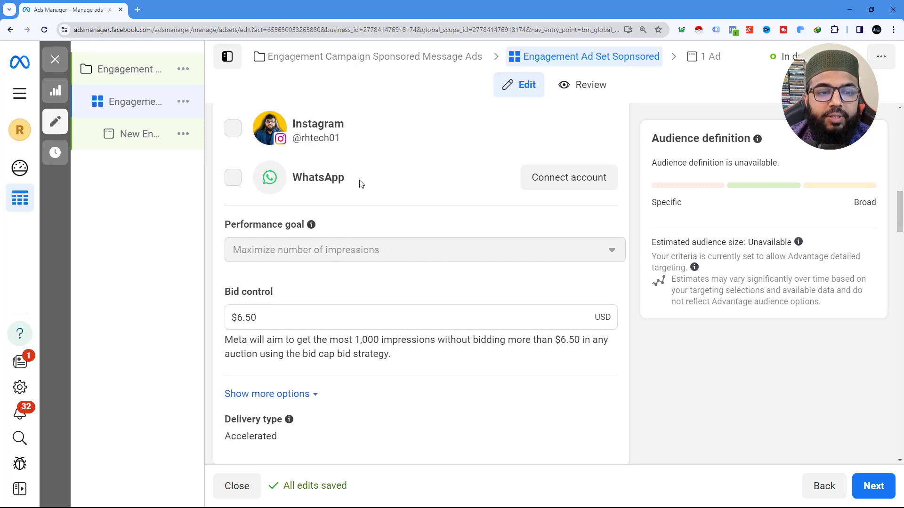
scroll(377, 183, "down", 1)
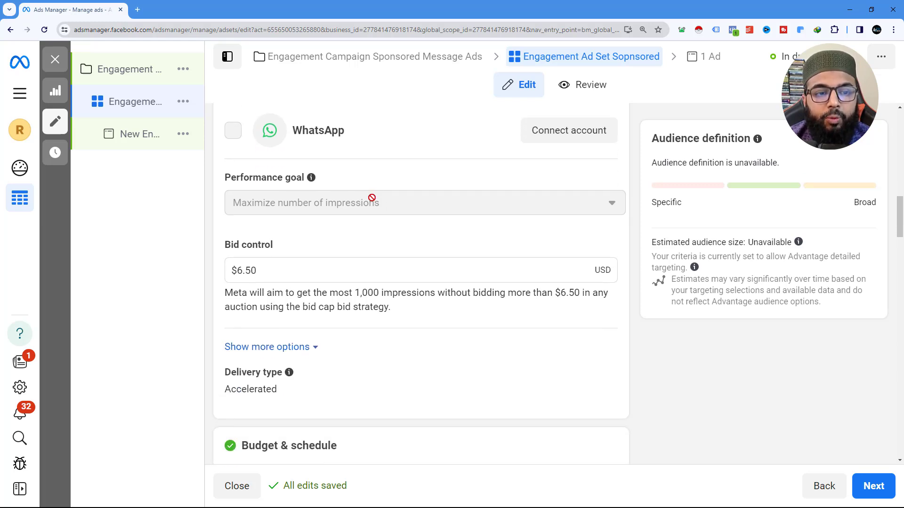
scroll(292, 270, "down", 3)
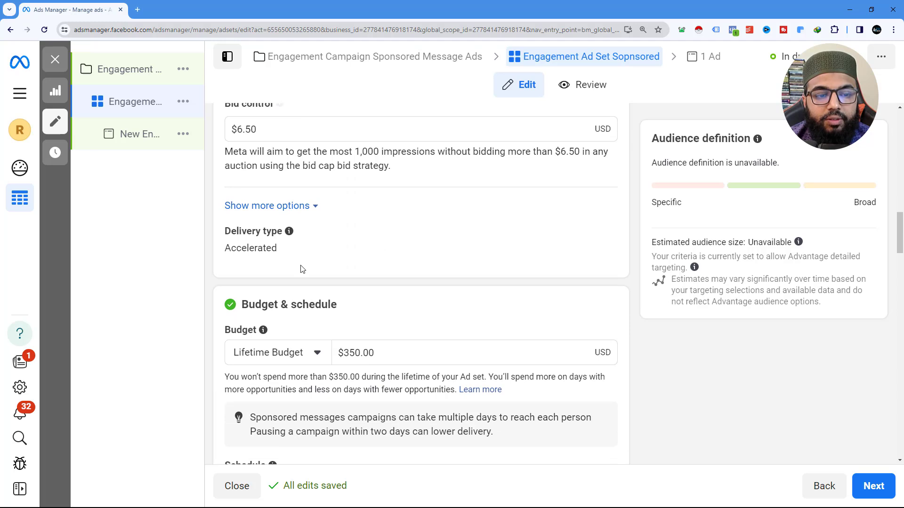
scroll(328, 274, "down", 5)
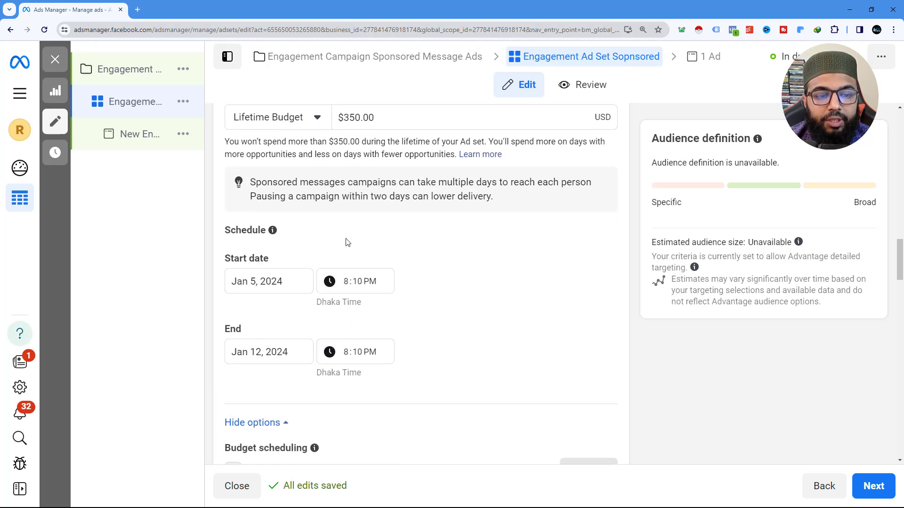
scroll(354, 227, "down", 1)
scroll(391, 248, "down", 3)
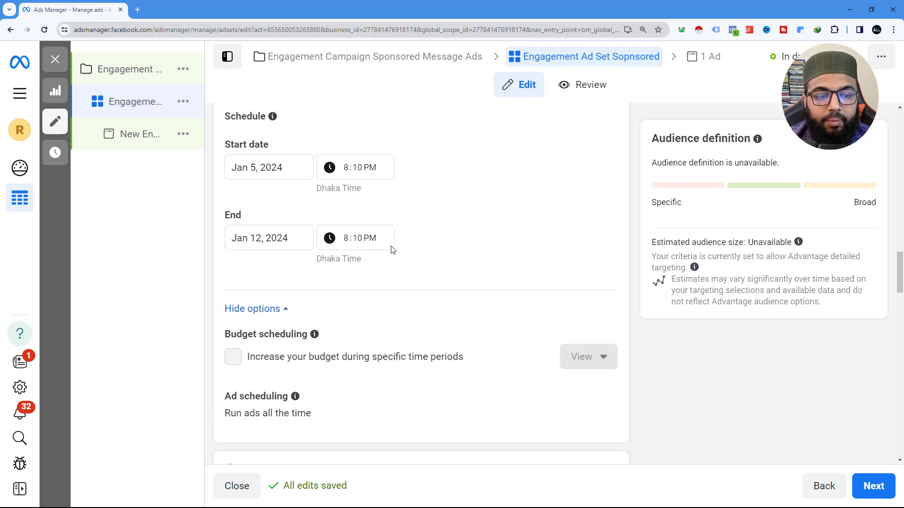
Review the Advantage+ audience section and expand the additional audience control options for age, exclusions and languages
scroll(320, 266, "down", 6)
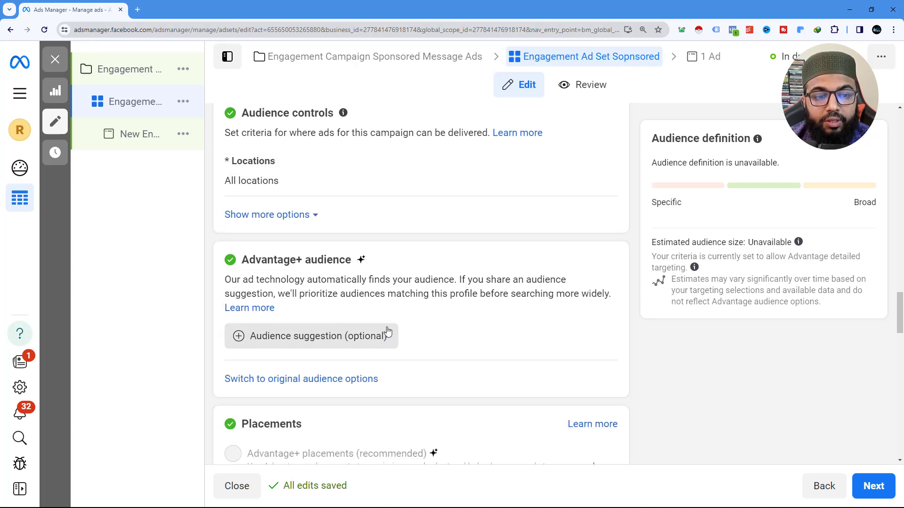
scroll(468, 194, "down", 3)
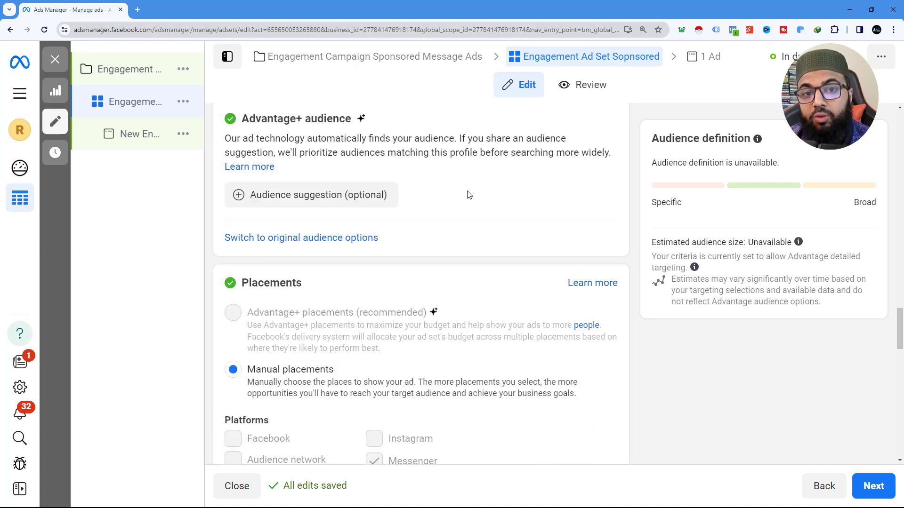
scroll(409, 220, "up", 7)
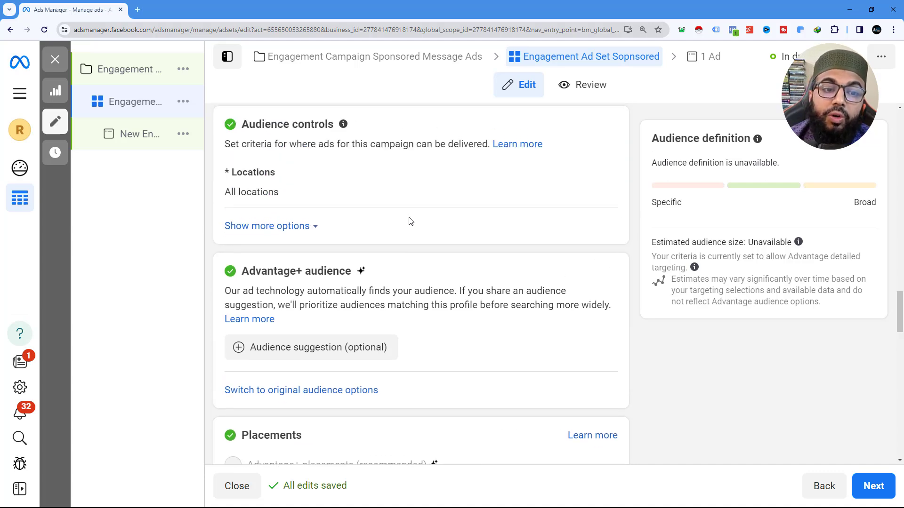
scroll(419, 229, "down", 3)
left_click(301, 263)
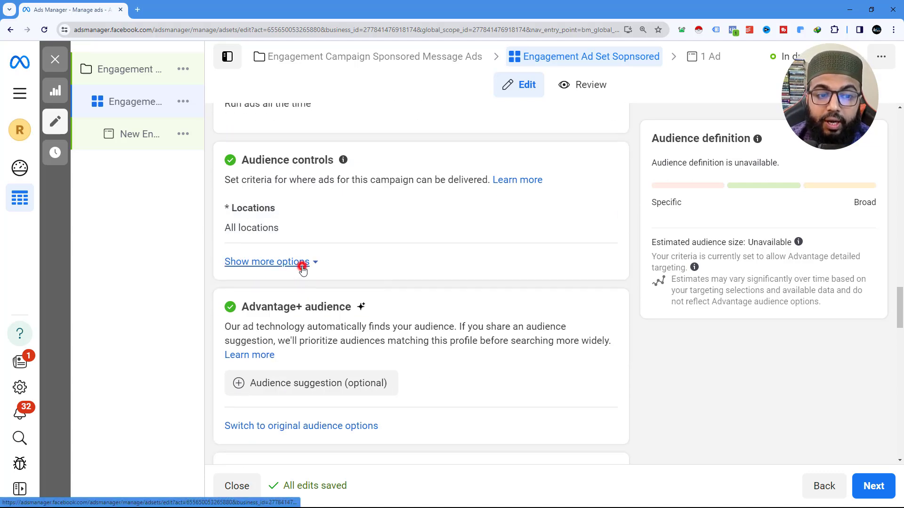
scroll(346, 254, "down", 3)
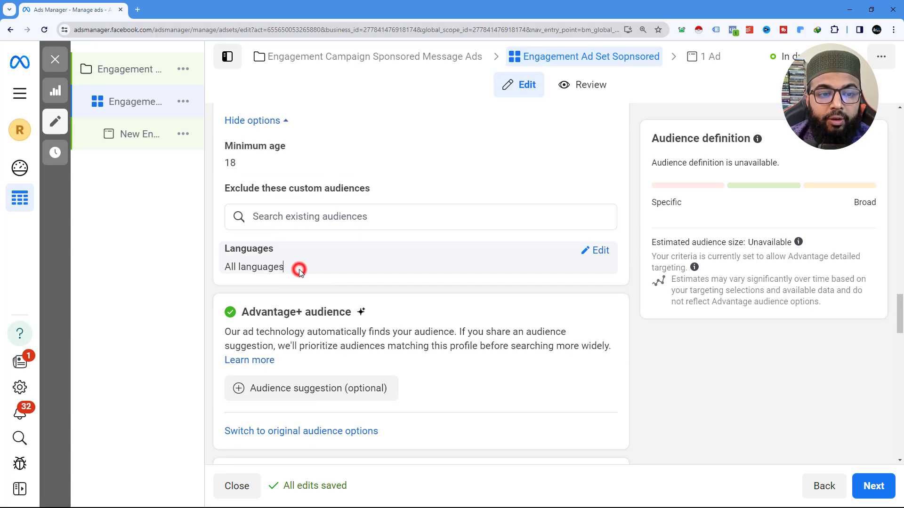
Review the ad set's manual placements and continue to the ad level
scroll(389, 274, "down", 3)
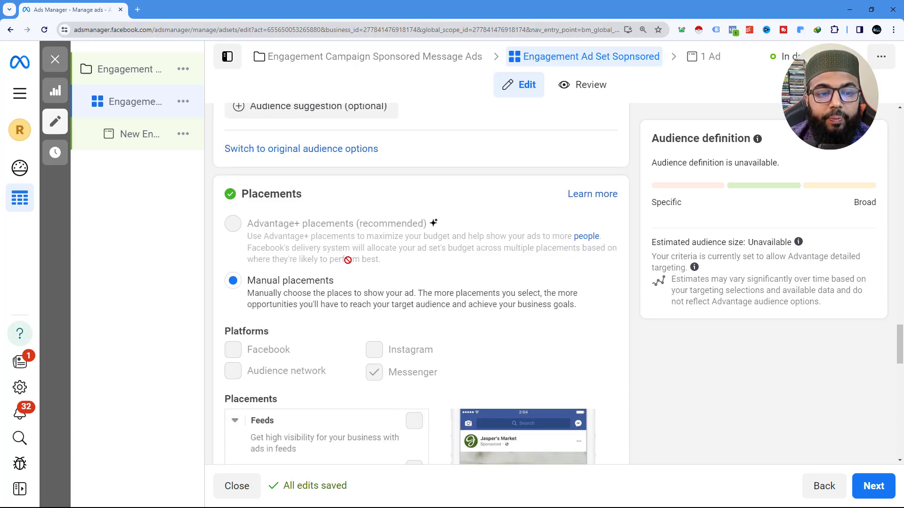
scroll(391, 235, "down", 12)
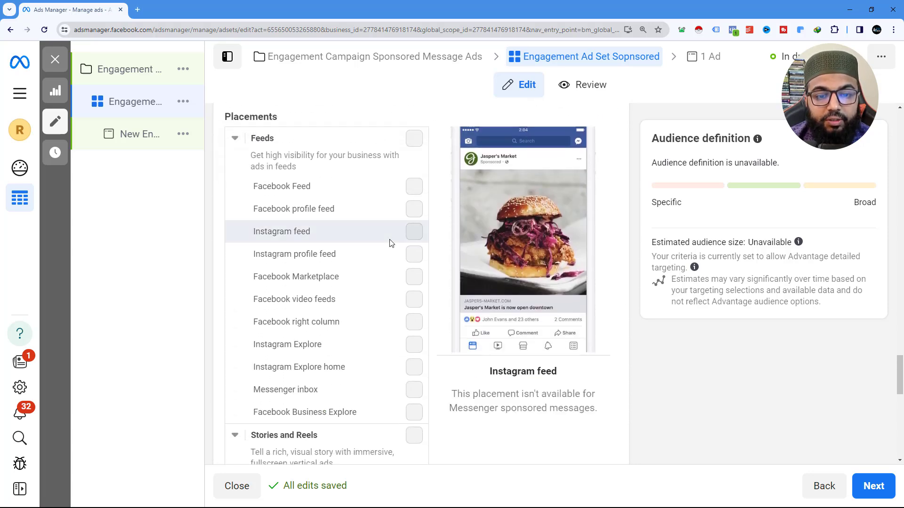
scroll(389, 245, "down", 5)
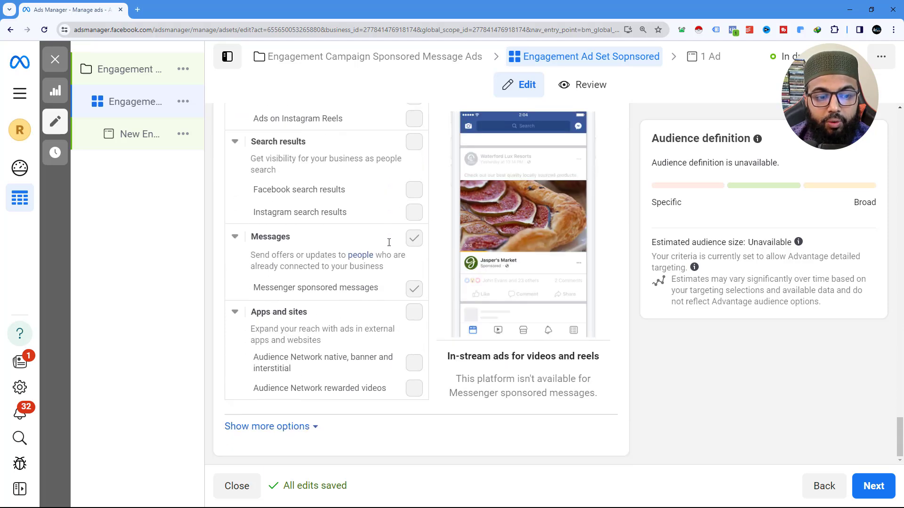
left_click(874, 486)
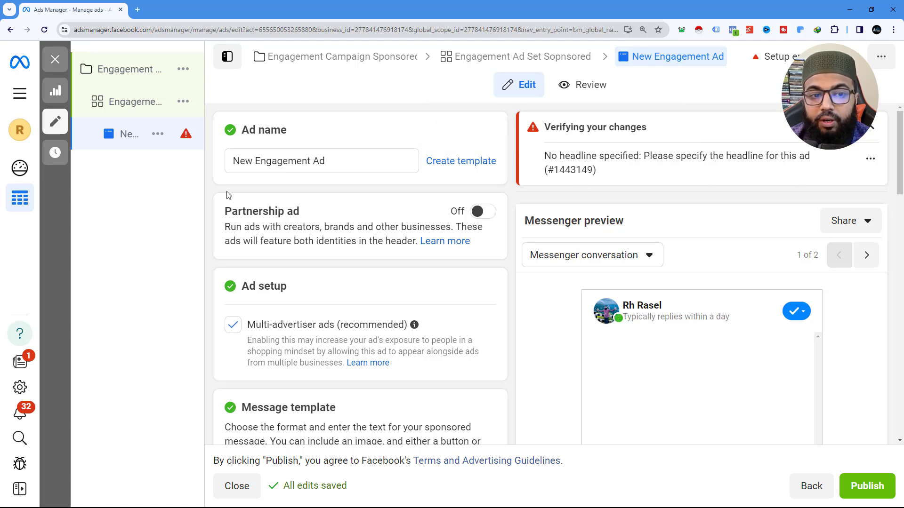
Rename the ad as "Engagement Ad Sponsord"
double_click(248, 161)
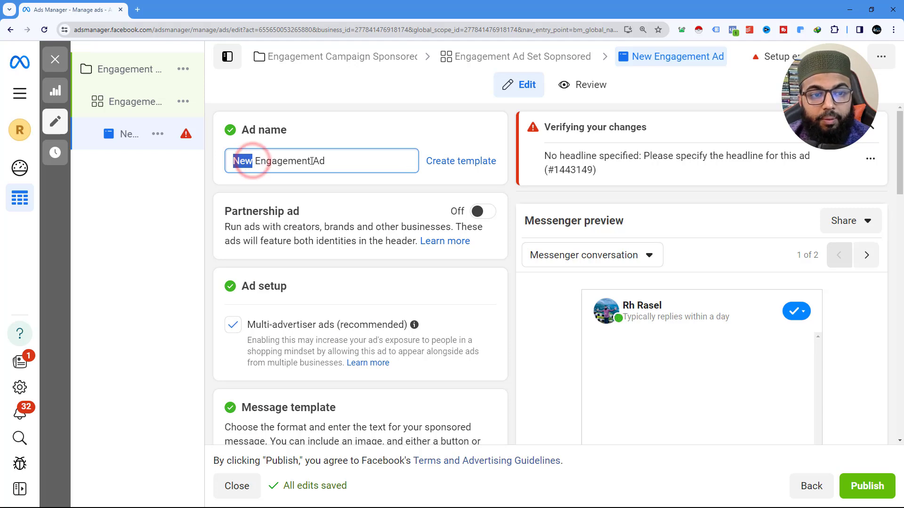
key("BackSpace")
left_click(337, 163)
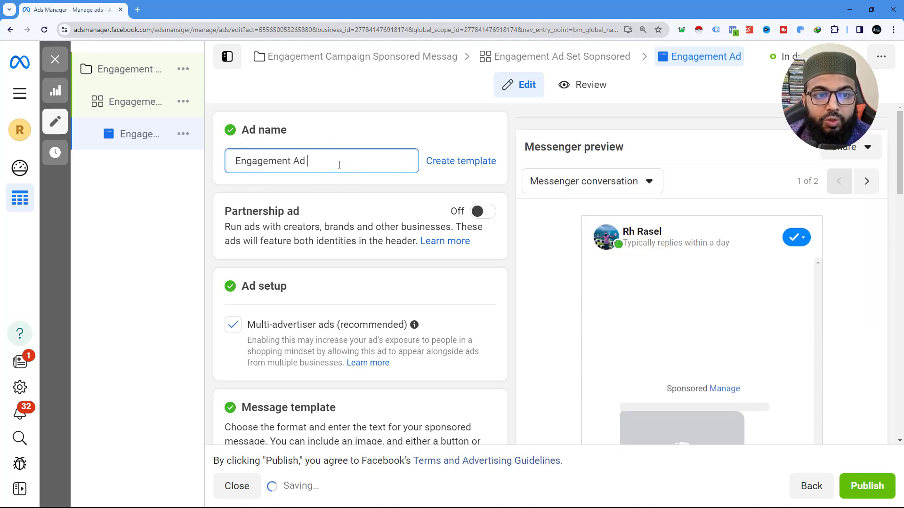
type("Sponsord")
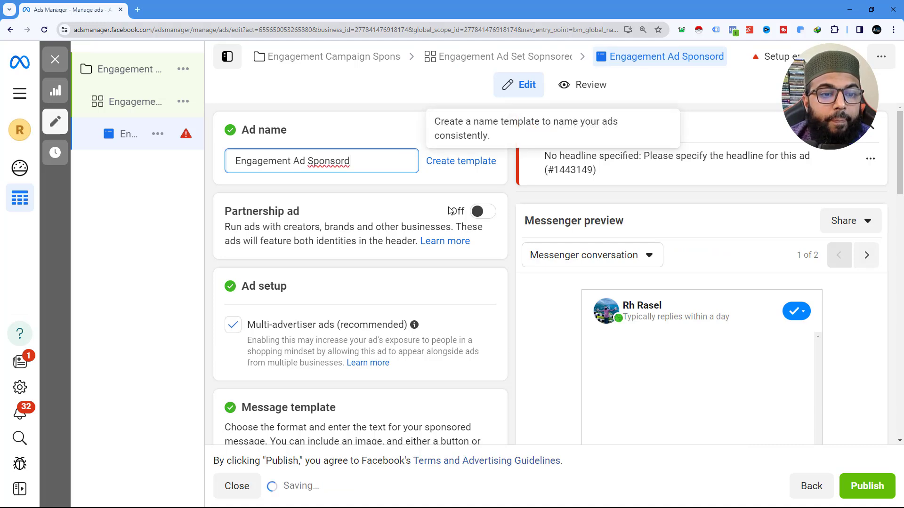
Choose Text & image as the format of the ad's message template and activate the text greeting for editing
scroll(279, 188, "down", 2)
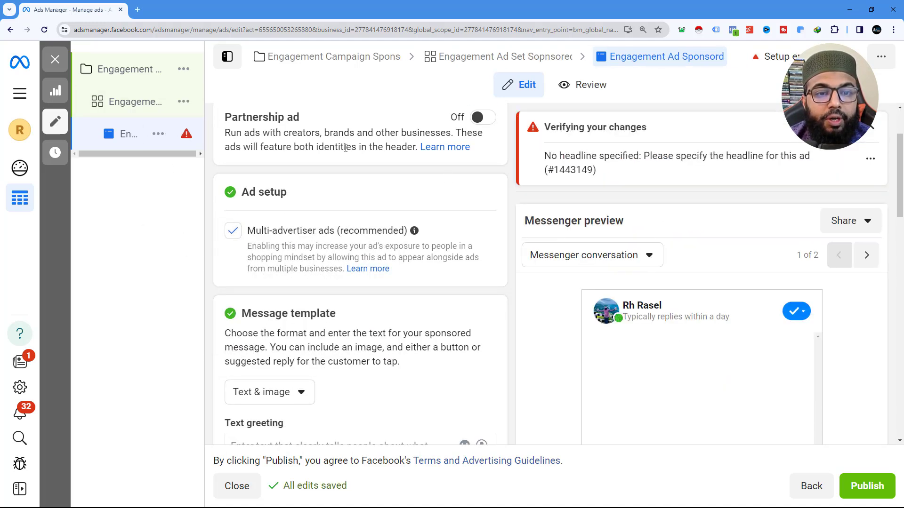
scroll(404, 222, "down", 4)
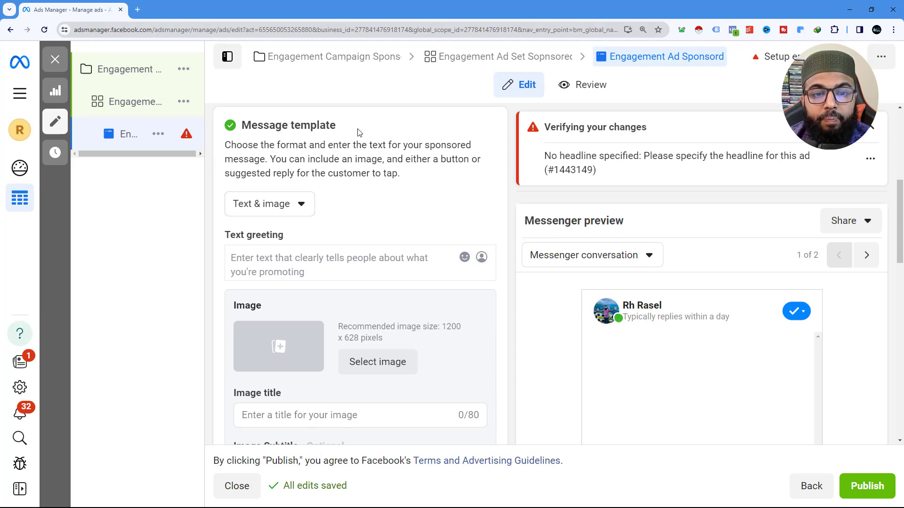
scroll(714, 363, "down", 3)
scroll(714, 363, "up", 3)
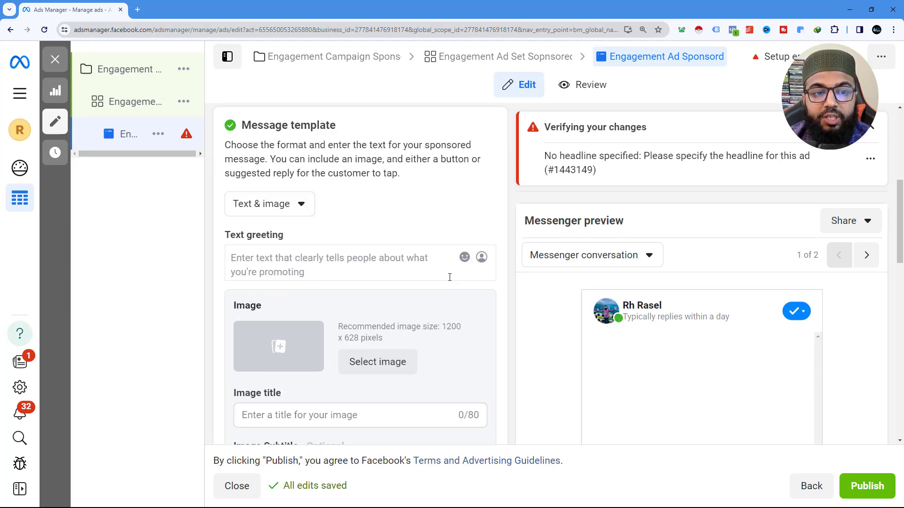
left_click(275, 206)
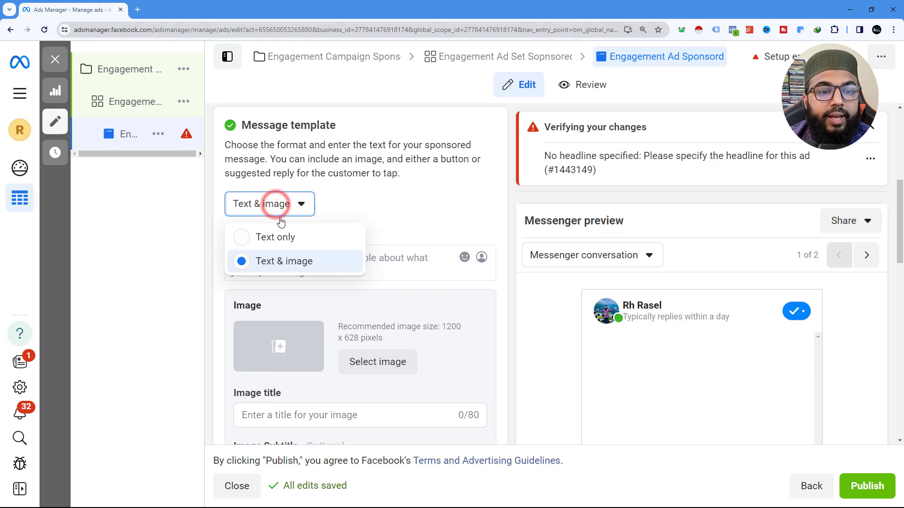
left_click(241, 263)
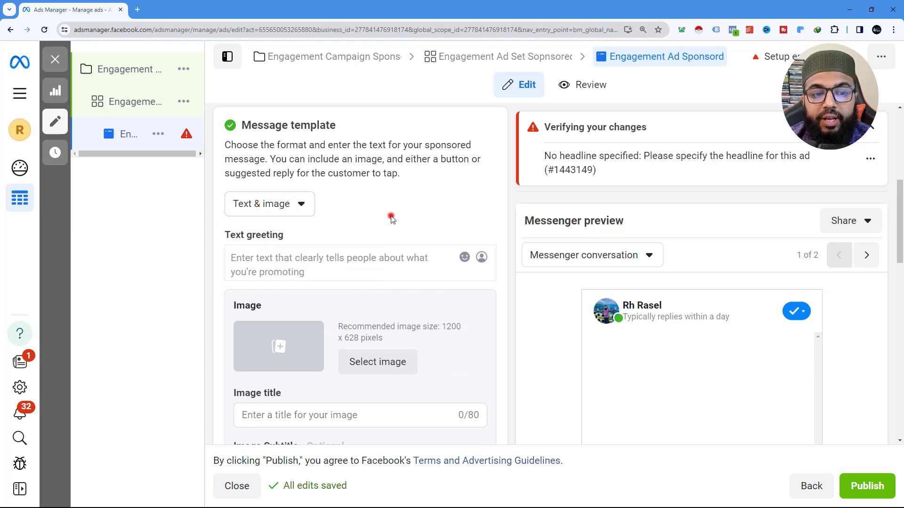
scroll(363, 221, "down", 1)
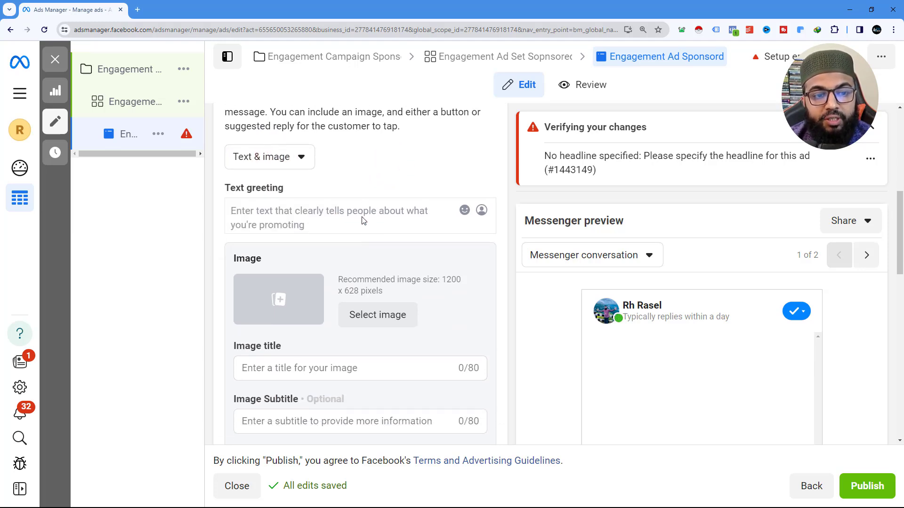
left_click(259, 217)
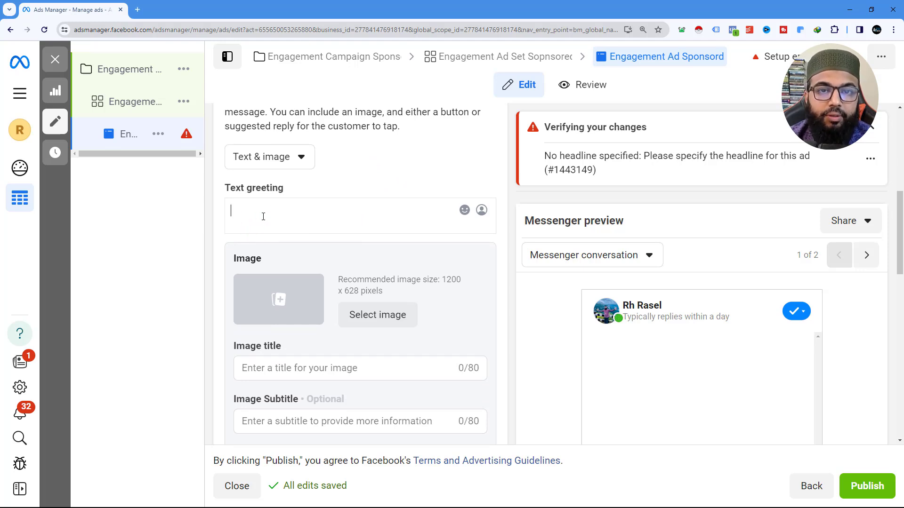
Open blog.rhtechltd.com in a new browser tab and go to the shop's Accessories category
left_click(139, 10)
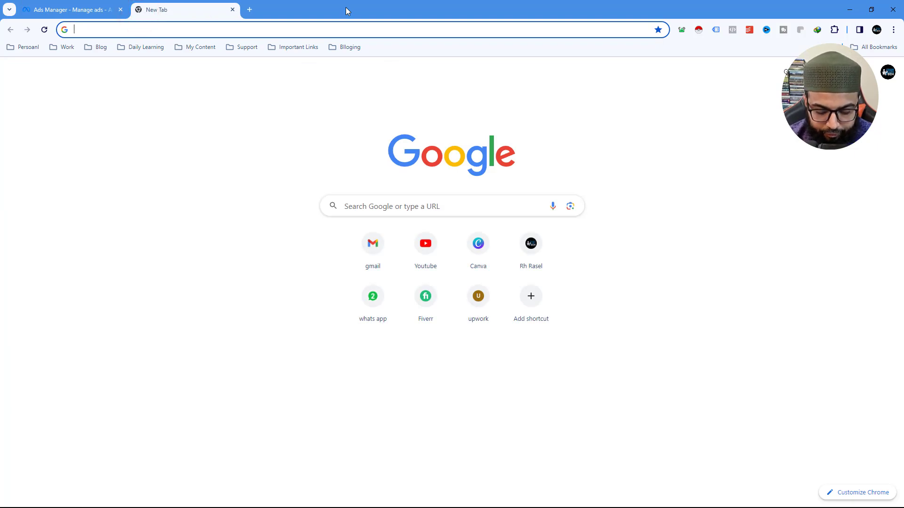
type("blo")
key("Return")
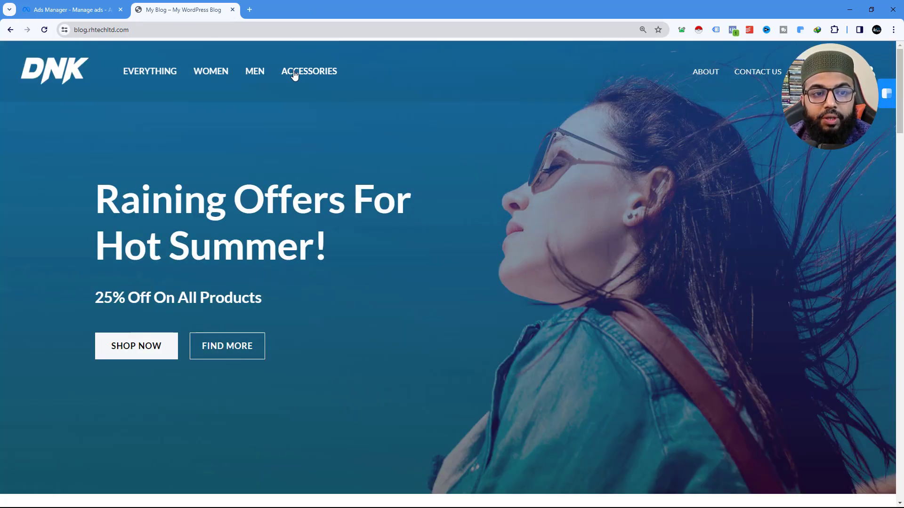
left_click(292, 71)
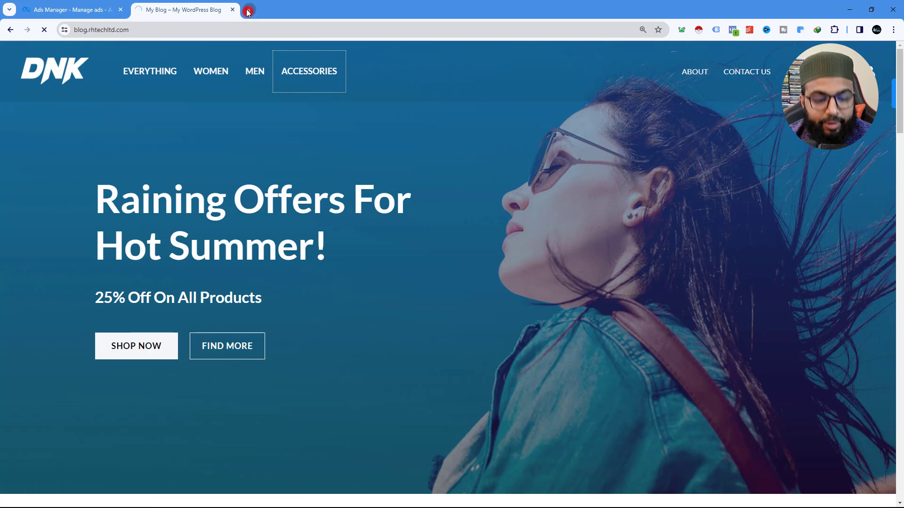
Open Canva in another browser tab and create a blank Facebook Post (Landscape) design
left_click(249, 10)
type("canva")
key("Return")
left_click(783, 62)
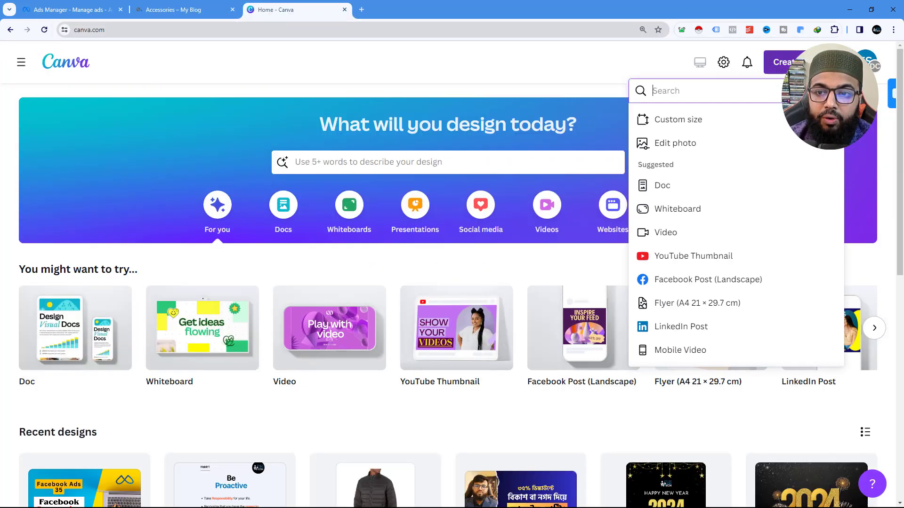
left_click(712, 279)
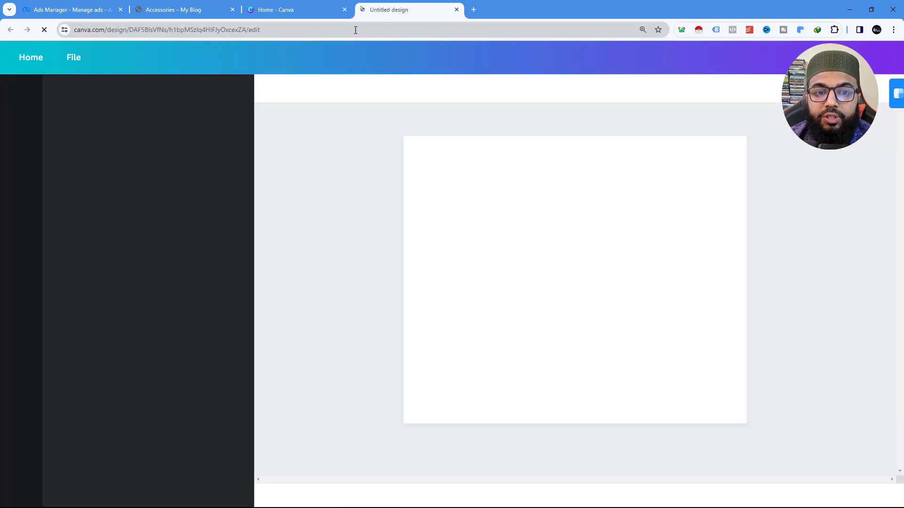
left_click(487, 177)
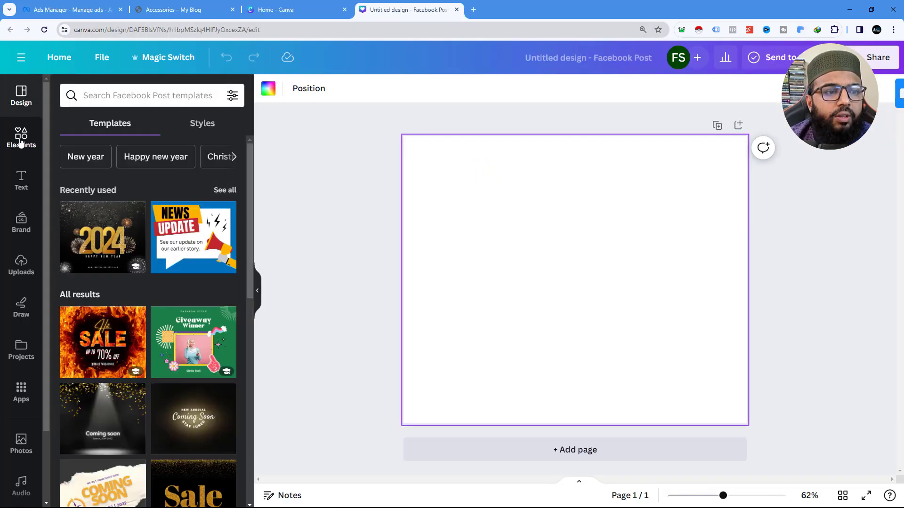
Search the design templates for "discount" and apply the Black Yellow Grunge Discount Facebook Post template
left_click(107, 97)
type("discount")
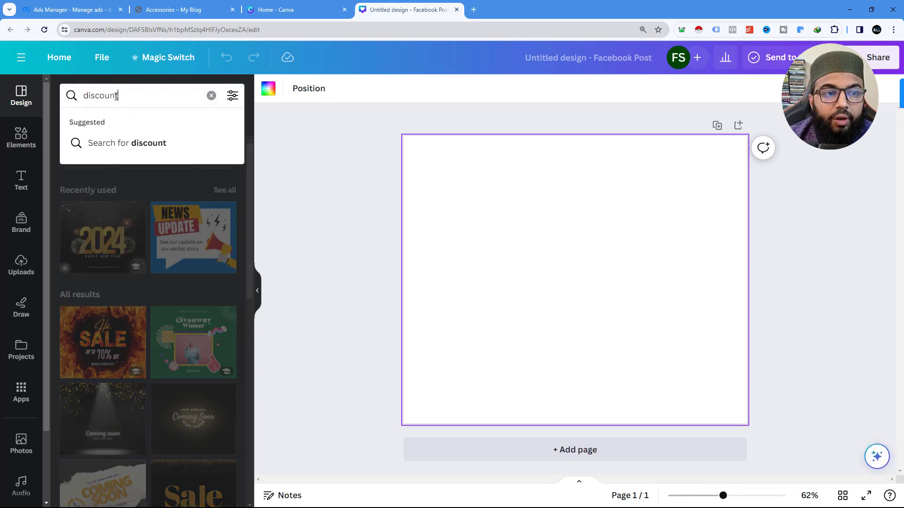
key("Return")
left_click(178, 217)
Download the design as a PNG and save it as "Untitled design (56)" in the Downloads folder
left_click(867, 58)
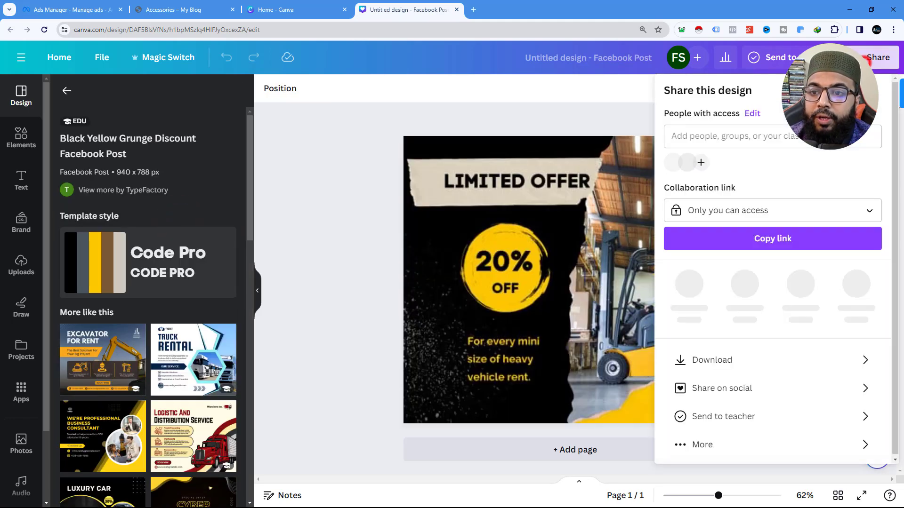
left_click(736, 358)
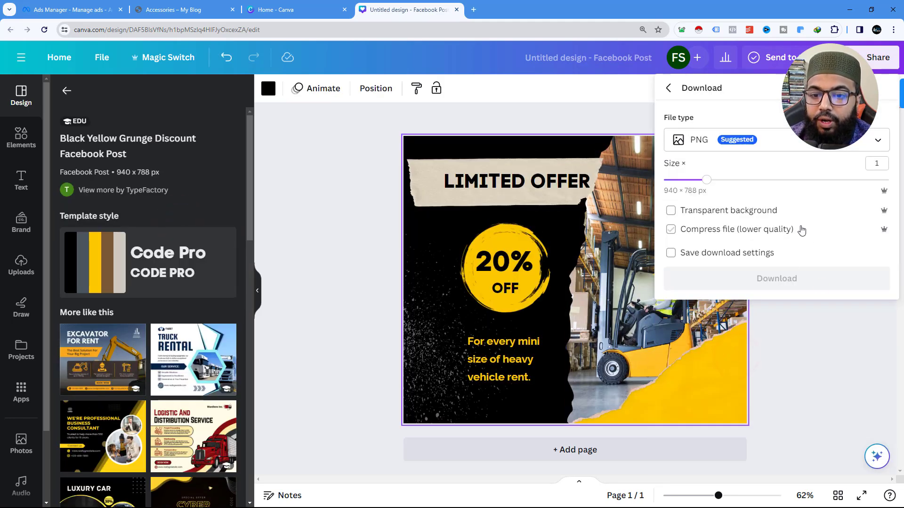
left_click(735, 278)
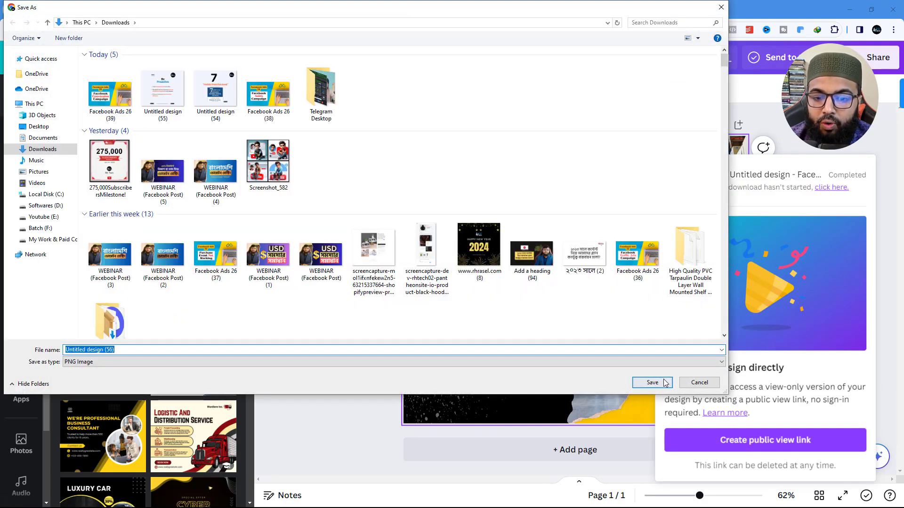
left_click(665, 382)
Switch back to Ads Manager and enter "50% Discount" as the message's text greeting
left_click(289, 10)
left_click(193, 9)
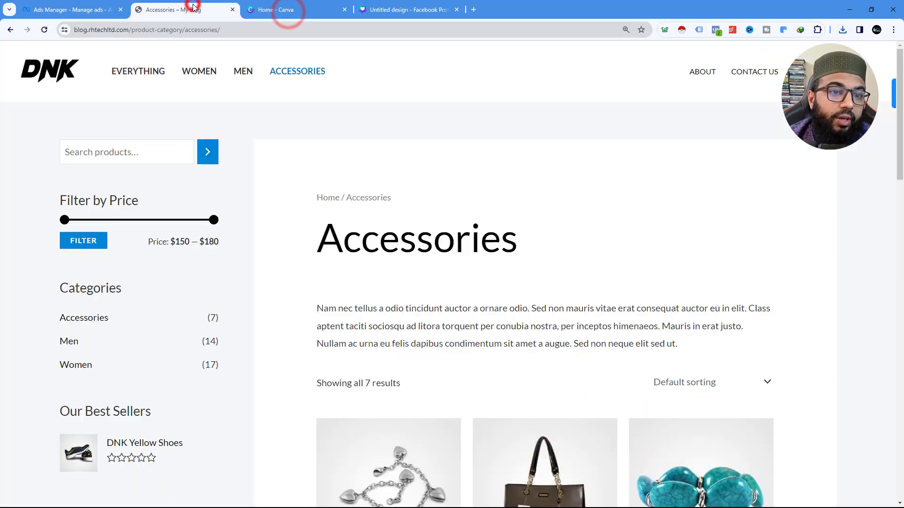
left_click(267, 8)
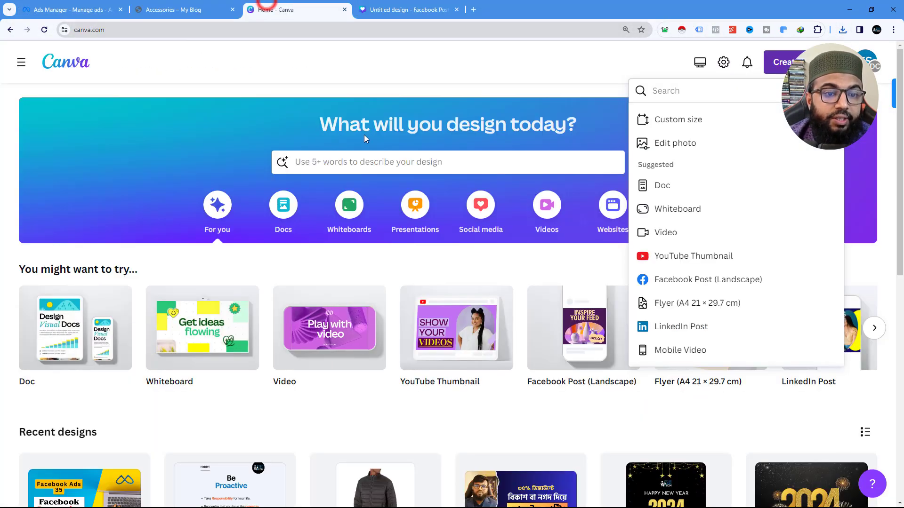
left_click(67, 4)
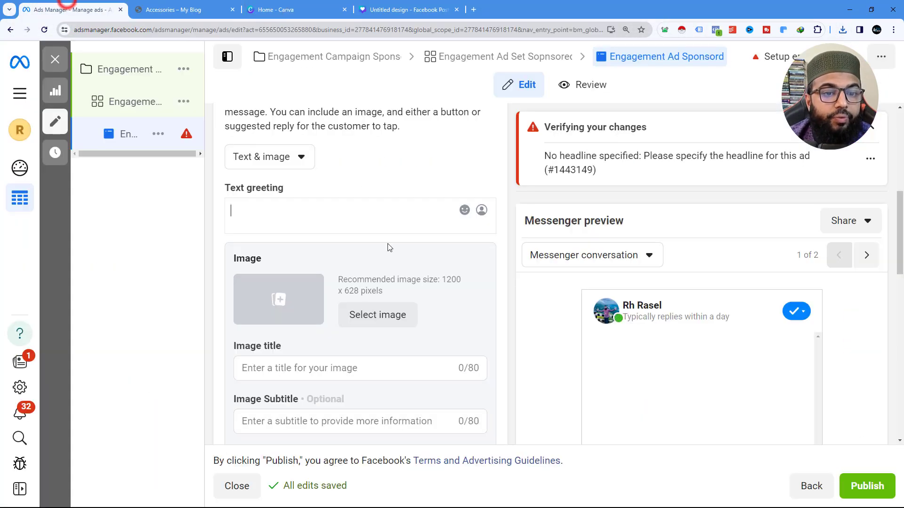
left_click(249, 212)
type("50% Discount")
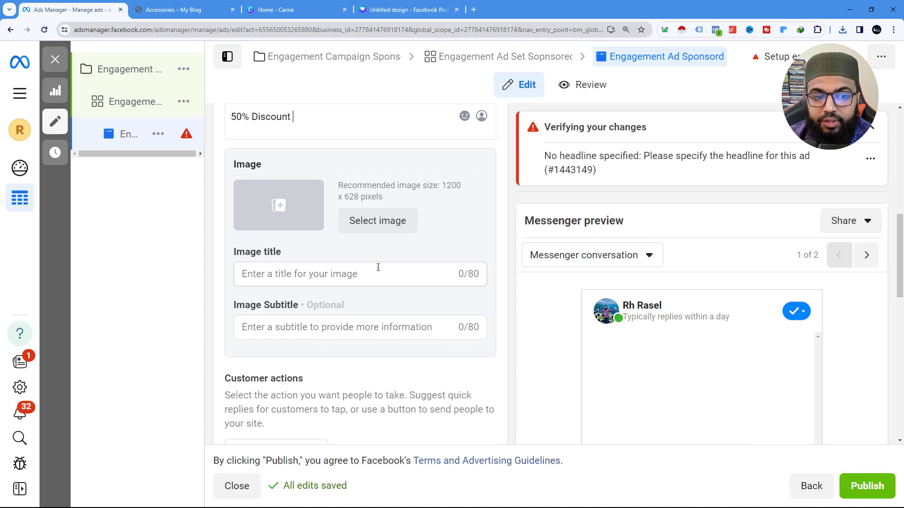
Upload the downloaded 20% off discount design from the Downloads folder and use it as the message image
scroll(329, 254, "up", 1)
left_click(276, 247)
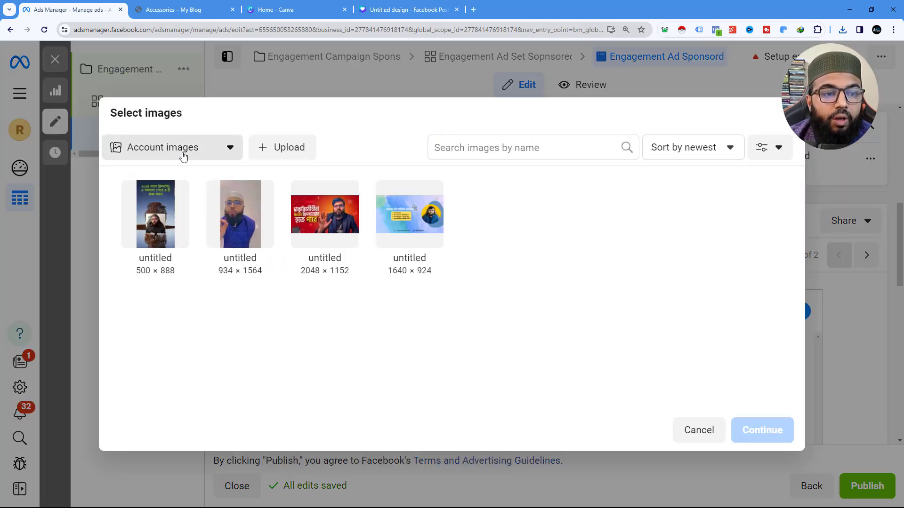
left_click(286, 151)
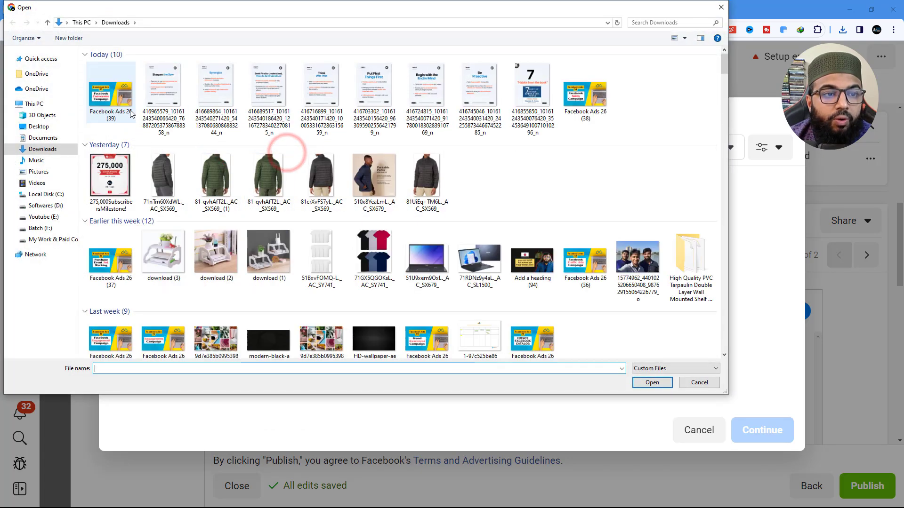
left_click(124, 104)
left_click(652, 383)
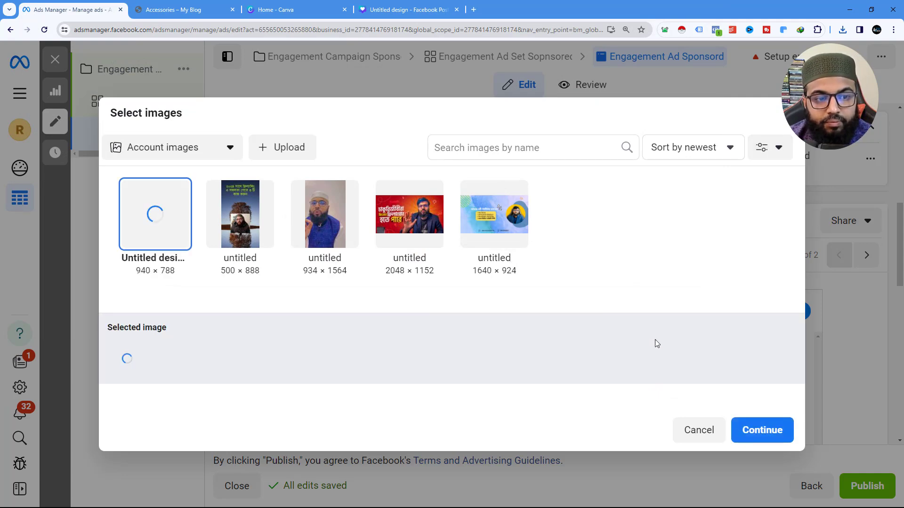
left_click(774, 443)
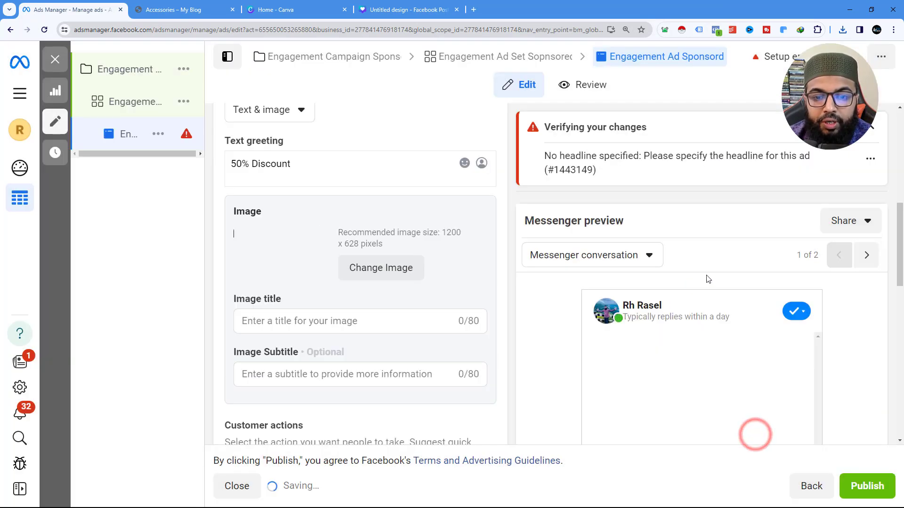
Set the message's image title to "Get It Now"
scroll(731, 329, "down", 4)
scroll(409, 306, "up", 3)
left_click(280, 274)
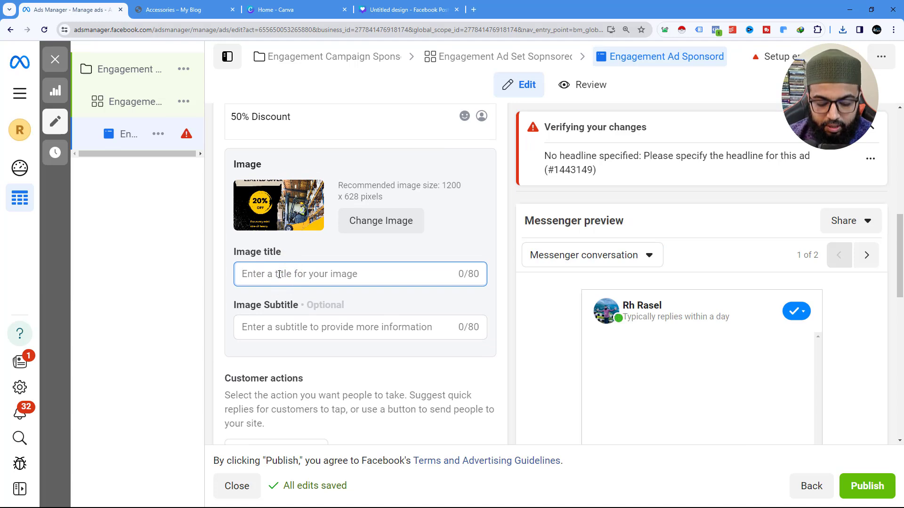
type("Get ")
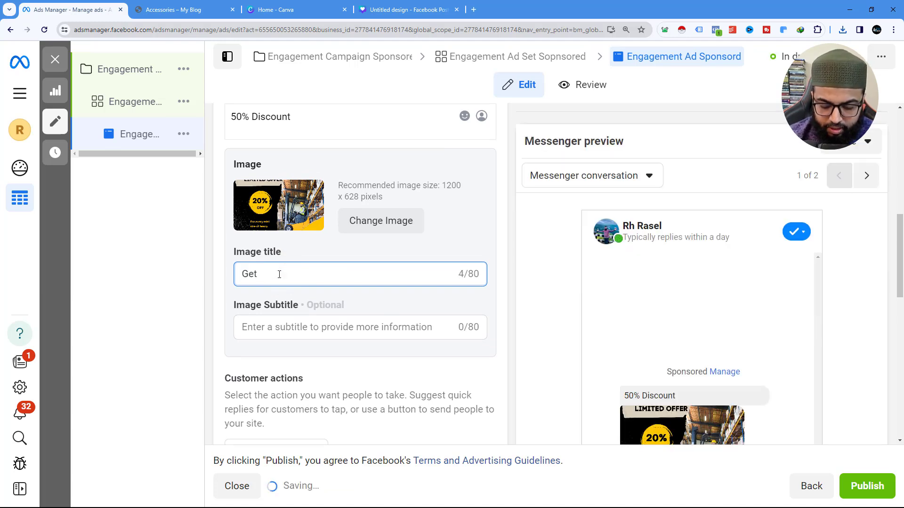
type("It No")
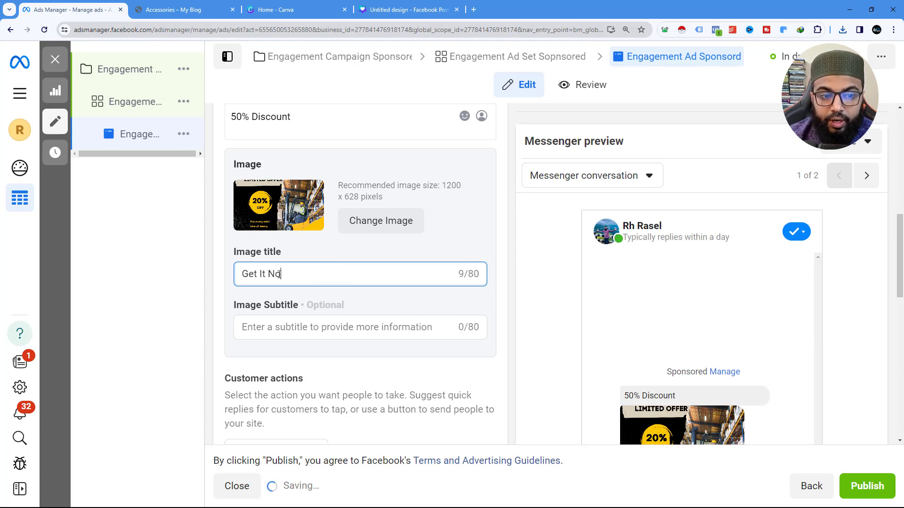
type("ww")
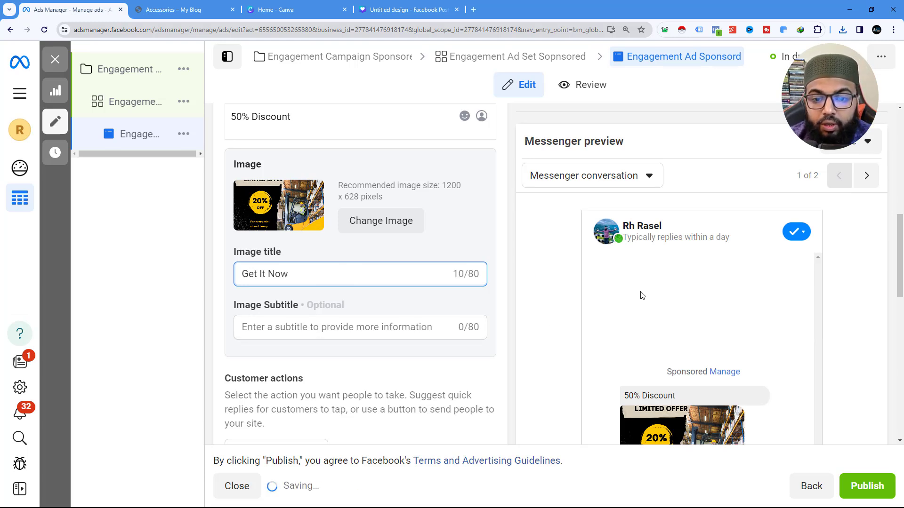
Check the message template against the Messenger preview and set the customer action to Buttons
scroll(641, 307, "down", 2)
scroll(768, 338, "down", 2)
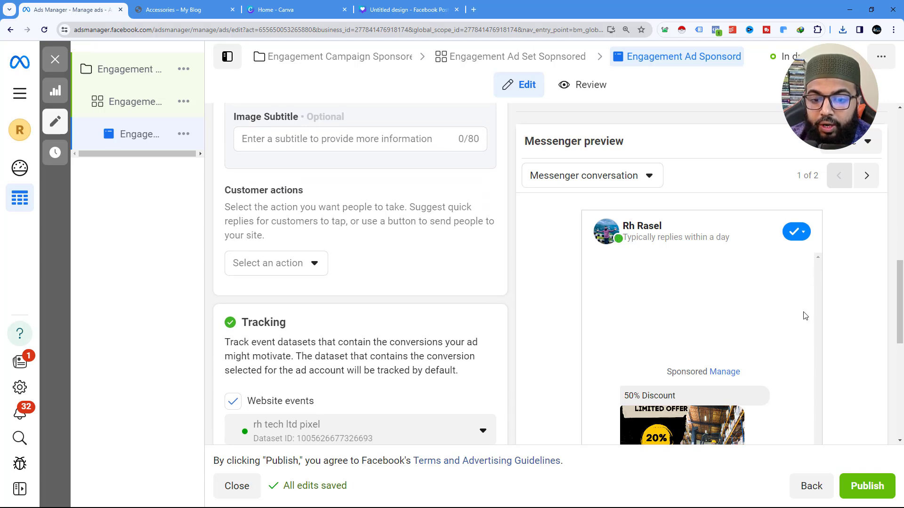
key("ctrl+minus")
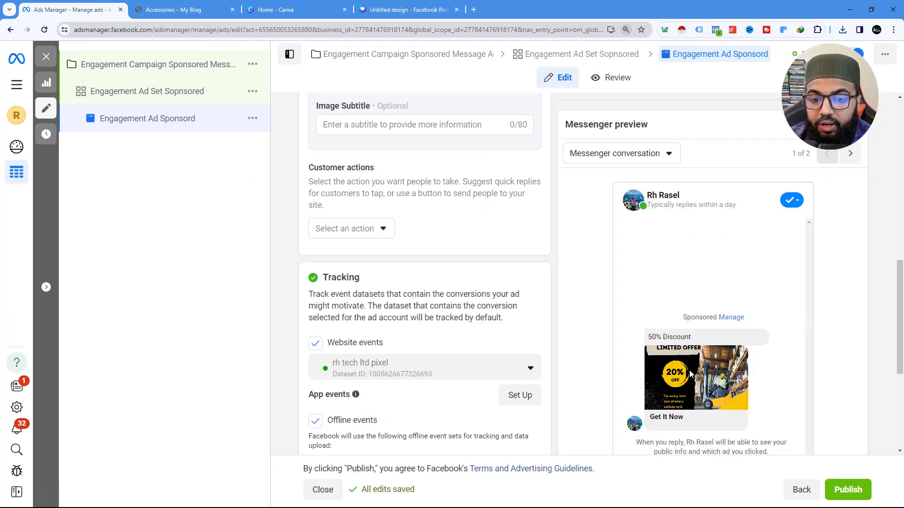
scroll(443, 286, "up", 3)
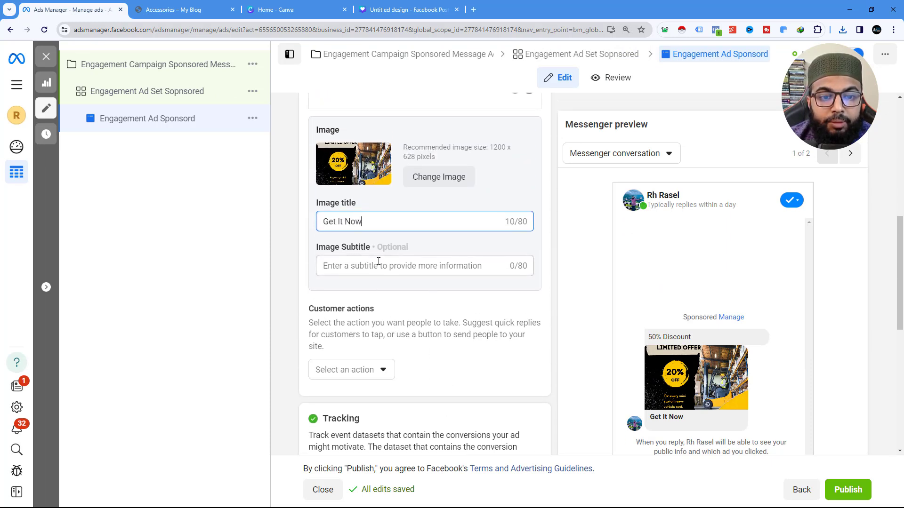
scroll(362, 254, "up", 3)
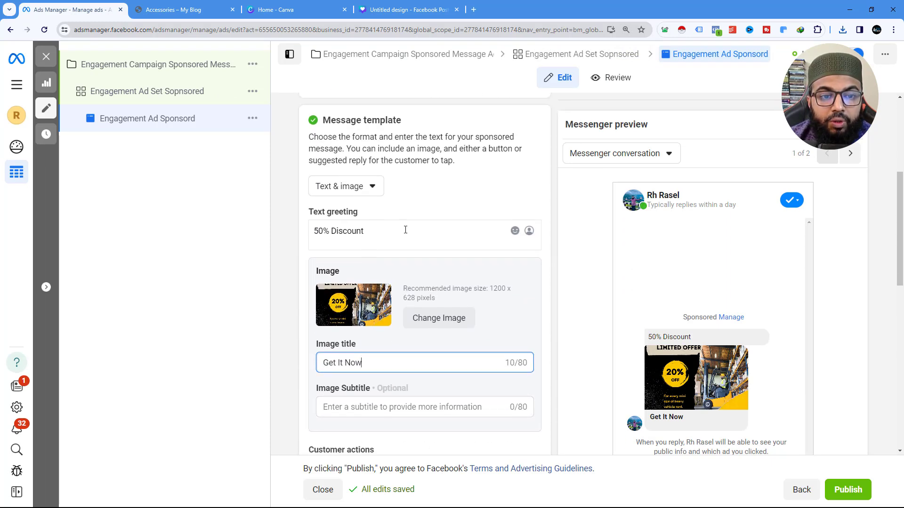
scroll(377, 230, "down", 6)
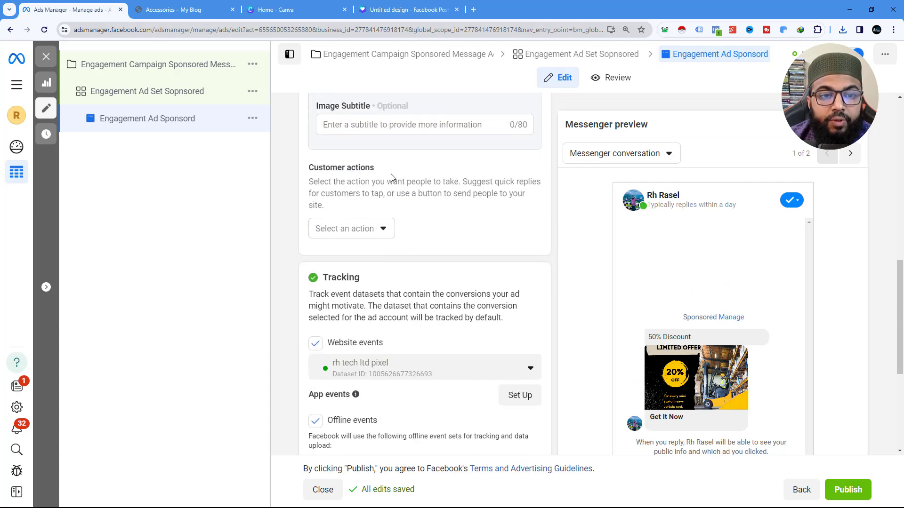
left_click(361, 231)
left_click(325, 256)
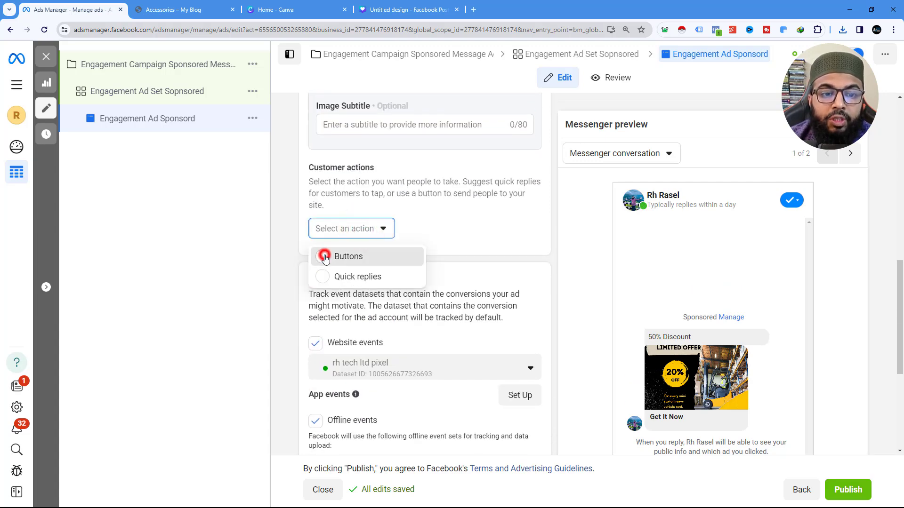
Add a button to the message's customer actions and label it "Get It Now"
left_click(343, 253)
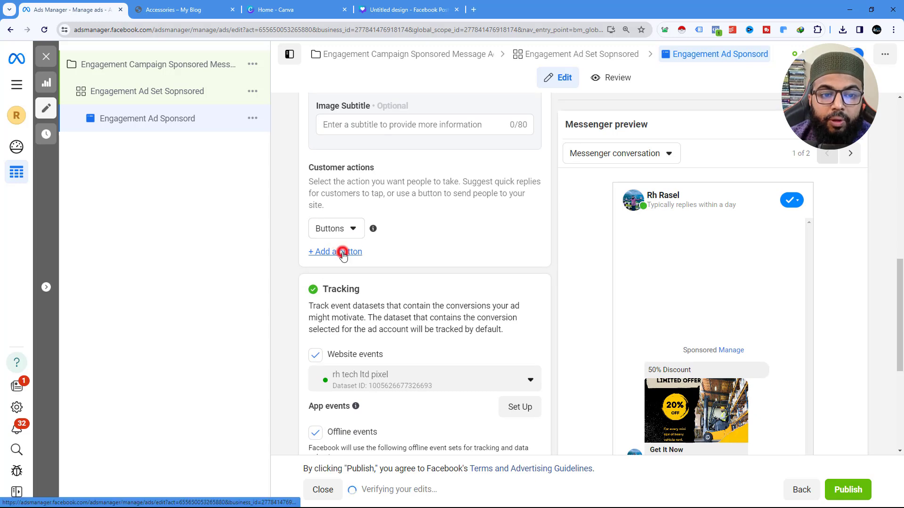
left_click(344, 291)
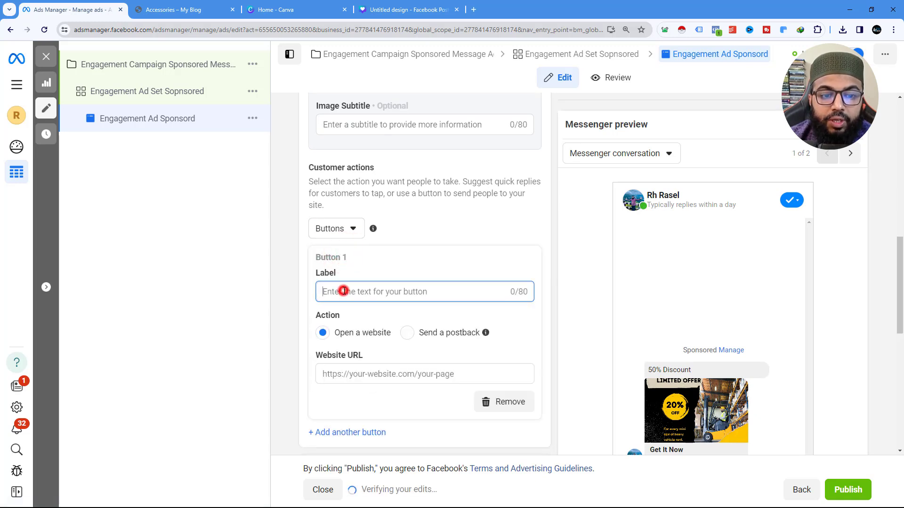
type("Get")
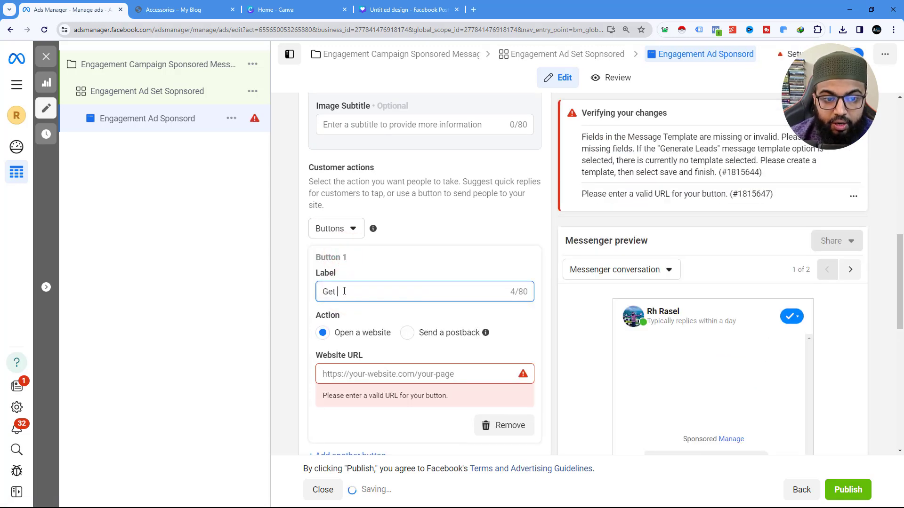
type(" It Now")
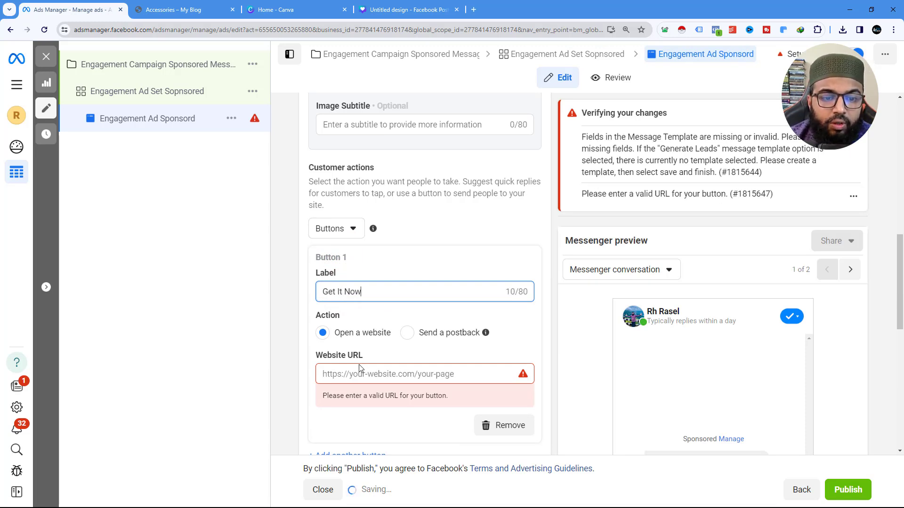
left_click(357, 374)
left_click(176, 8)
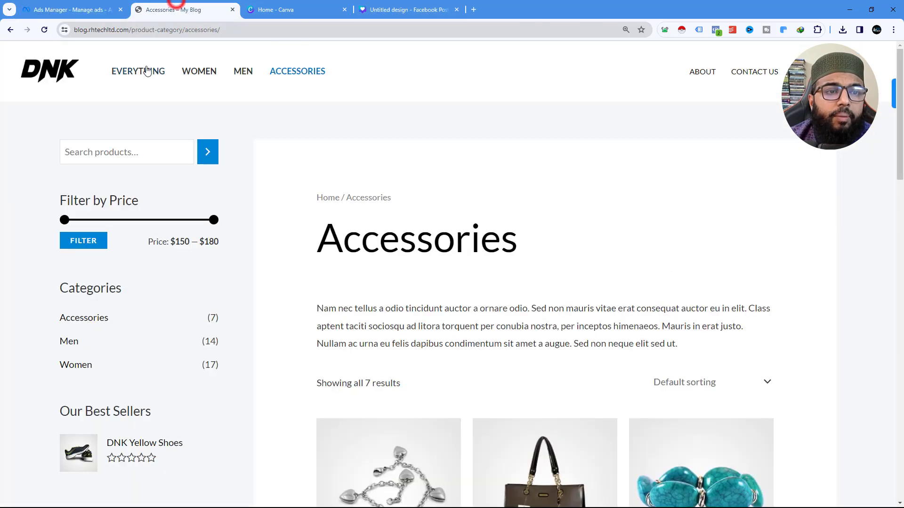
left_click(135, 29)
right_click(137, 30)
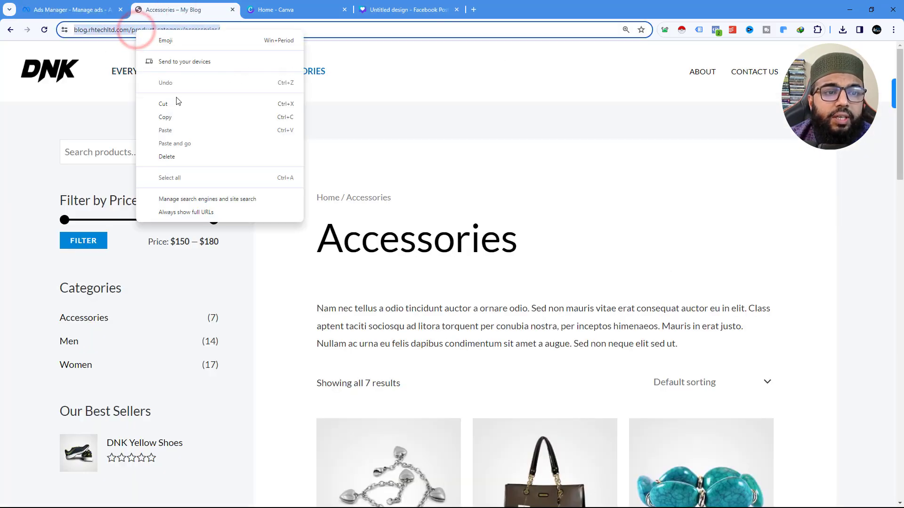
left_click(174, 117)
left_click(89, 9)
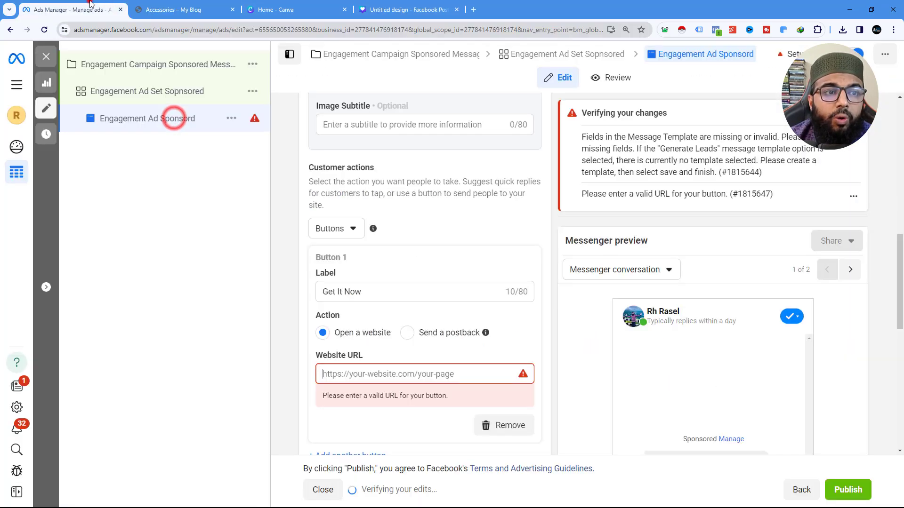
right_click(327, 375)
left_click(364, 237)
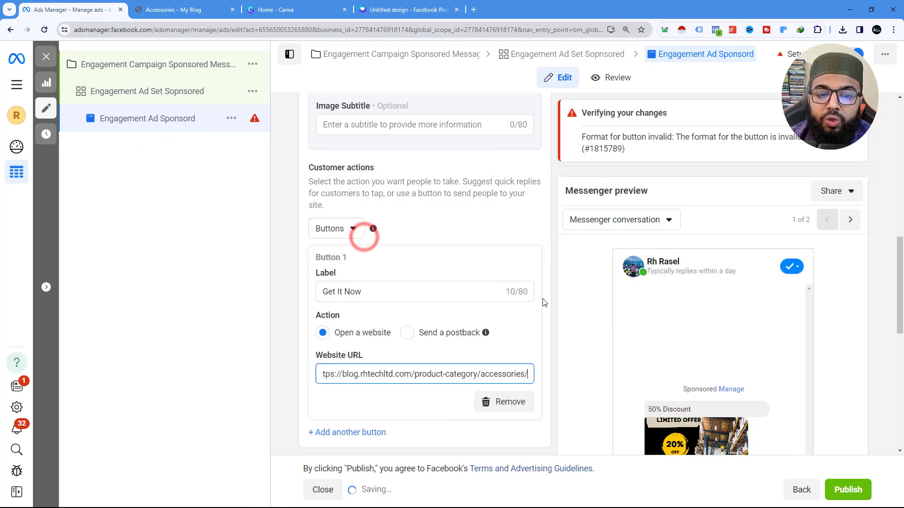
Check the button in the Messenger preview and clear the message's image title
scroll(716, 304, "down", 2)
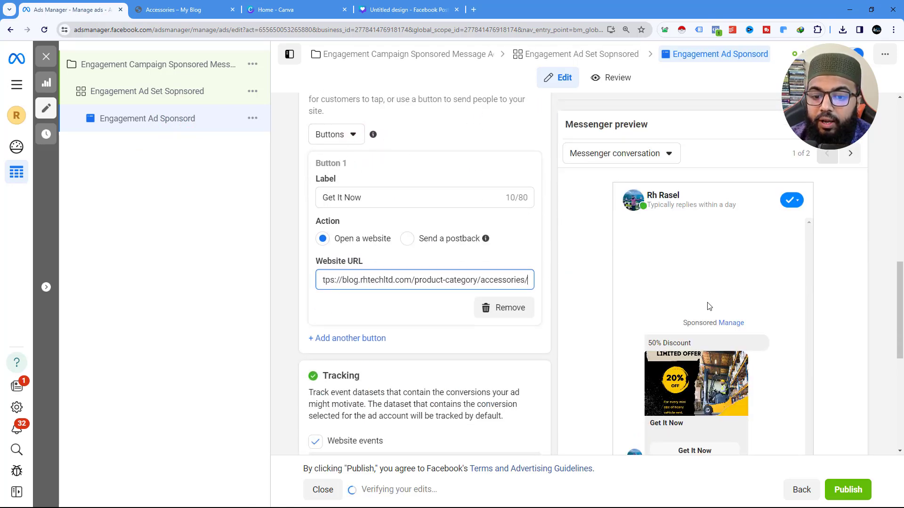
scroll(420, 319, "up", 2)
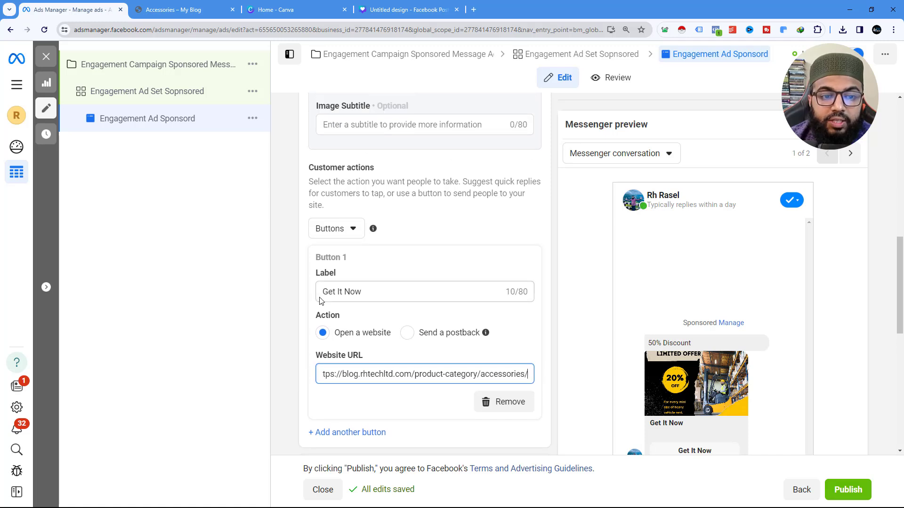
scroll(338, 278, "up", 4)
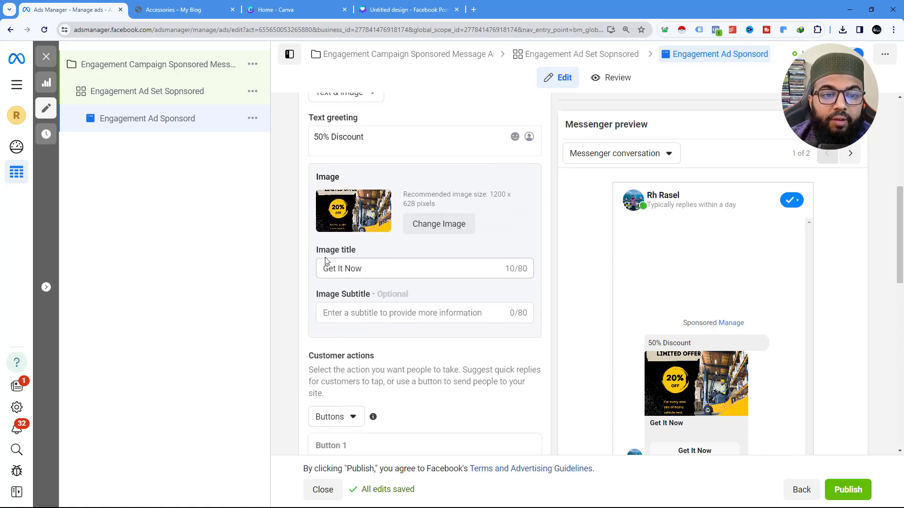
triple_click(371, 266)
key("BackSpace")
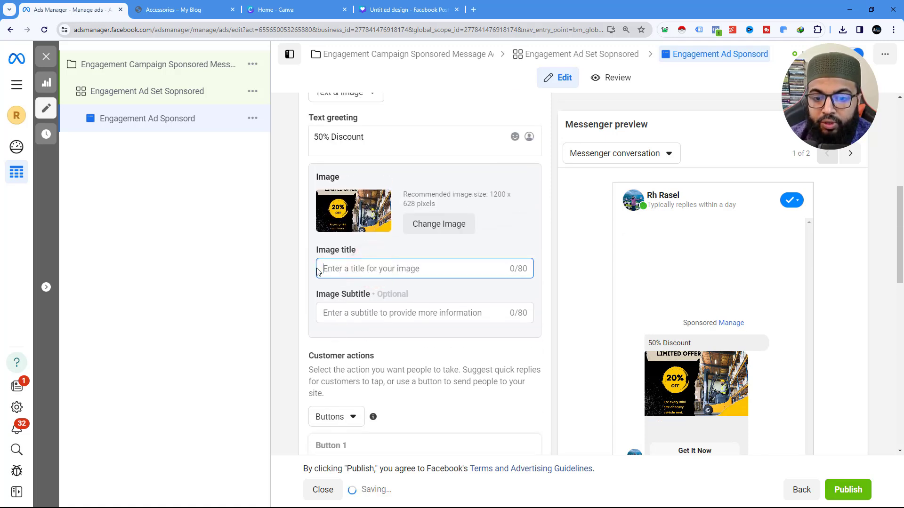
Examine the button settings, Messenger preview and tracking options of the sponsored ad
scroll(722, 298, "down", 2)
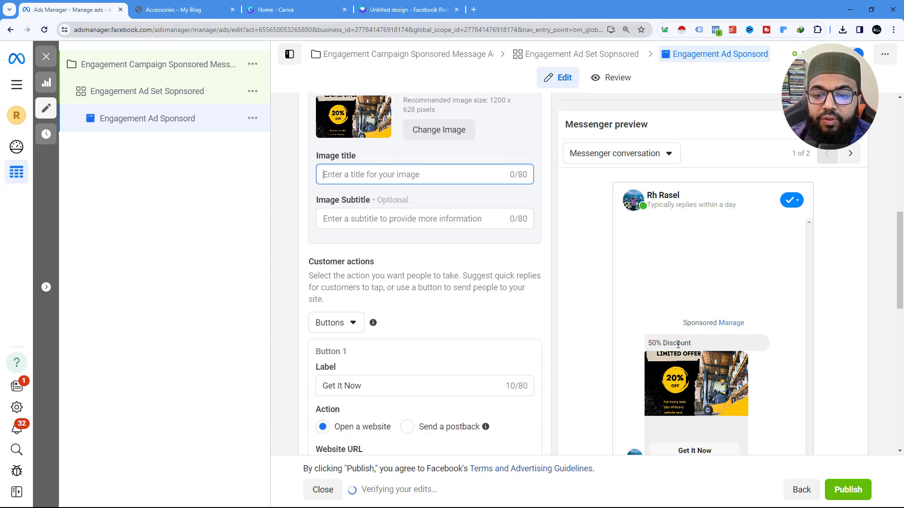
scroll(387, 268, "down", 2)
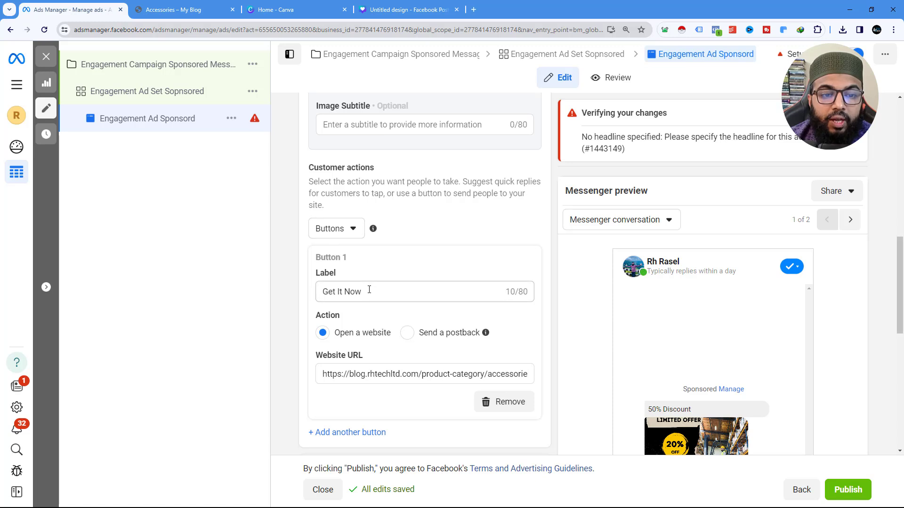
scroll(341, 301, "down", 2)
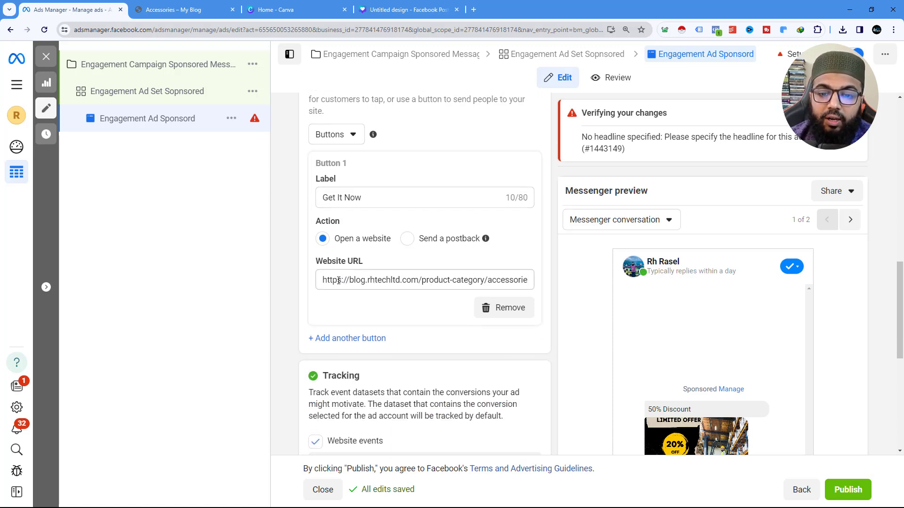
key("ctrl+minus")
scroll(659, 382, "down", 4)
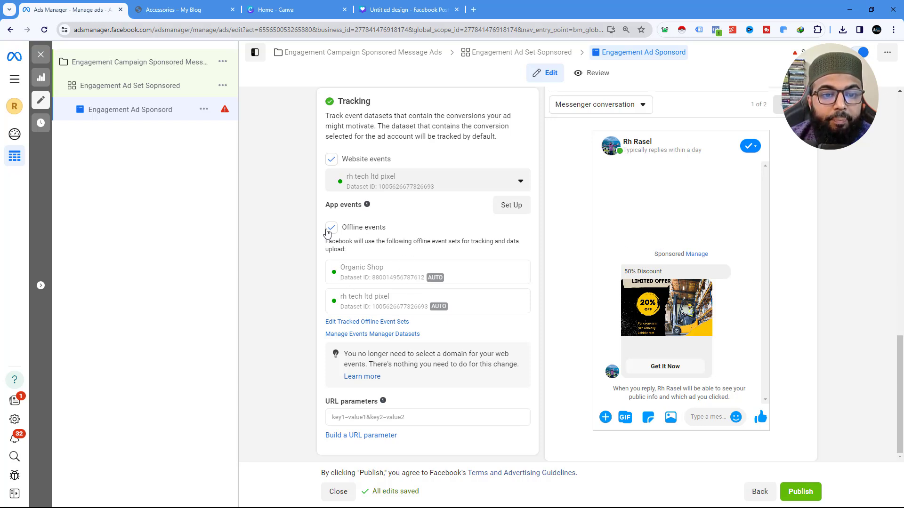
scroll(365, 174, "up", 4)
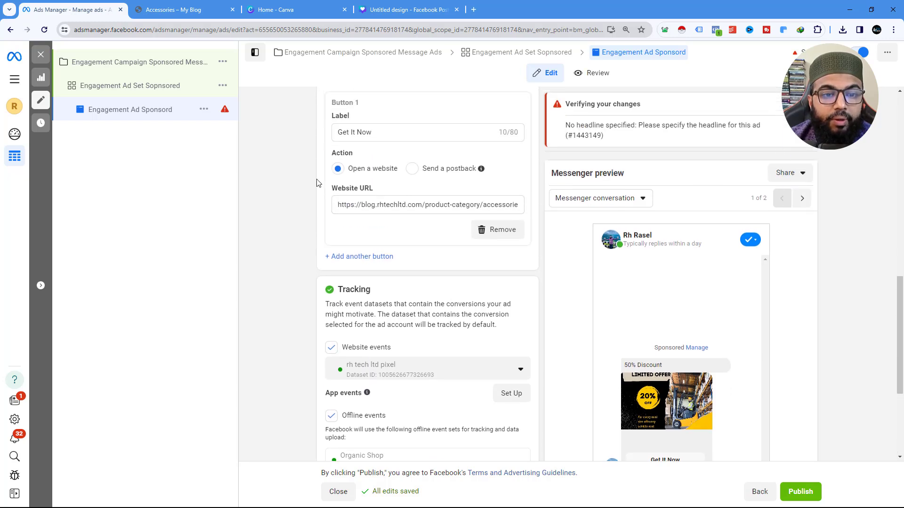
scroll(410, 291, "down", 2)
scroll(411, 292, "down", 2)
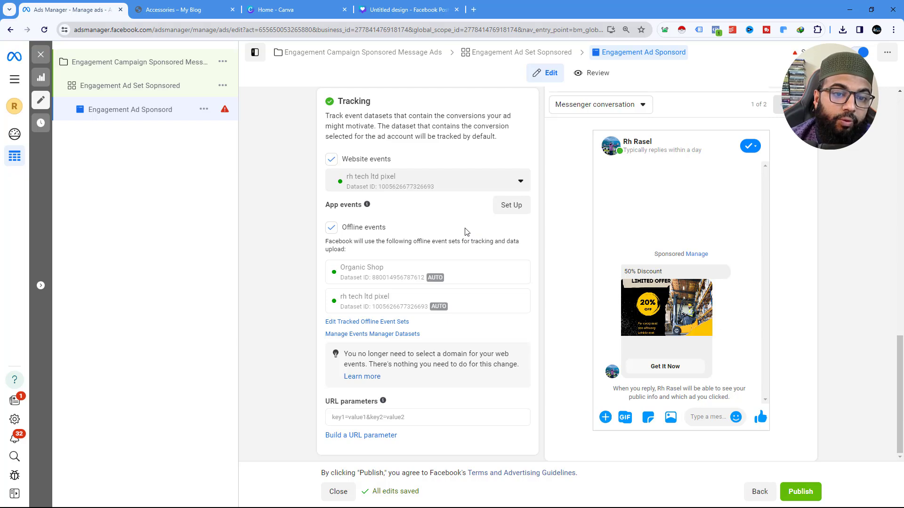
scroll(466, 232, "up", 10)
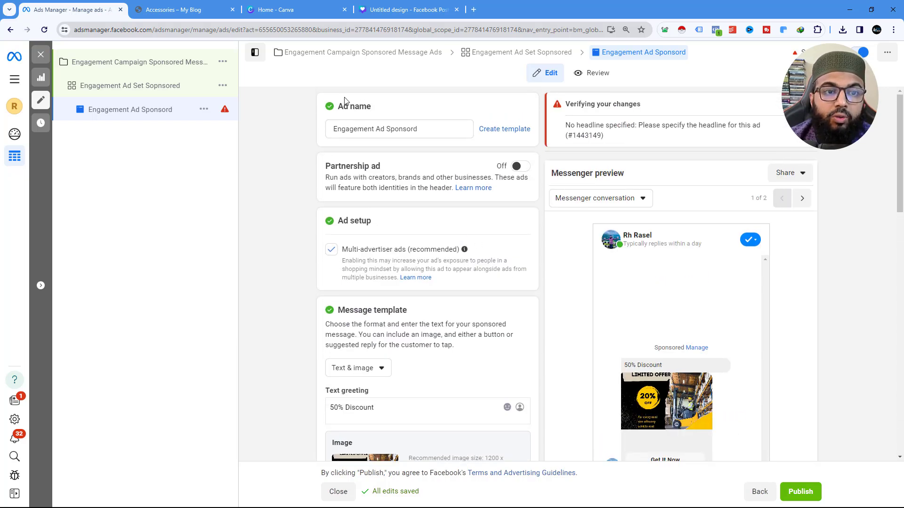
View the store's Accessories page, return to Ads Manager and review the message template and Button 1's website URL
left_click(190, 10)
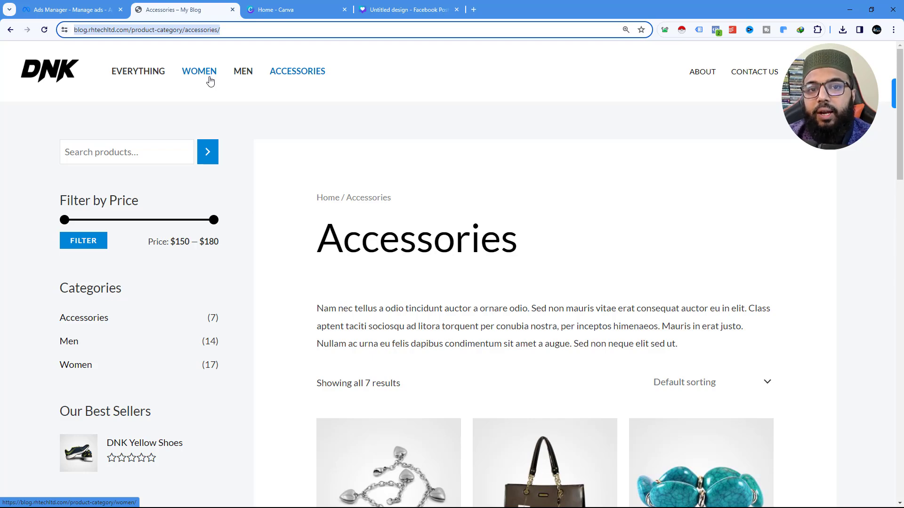
left_click(113, 10)
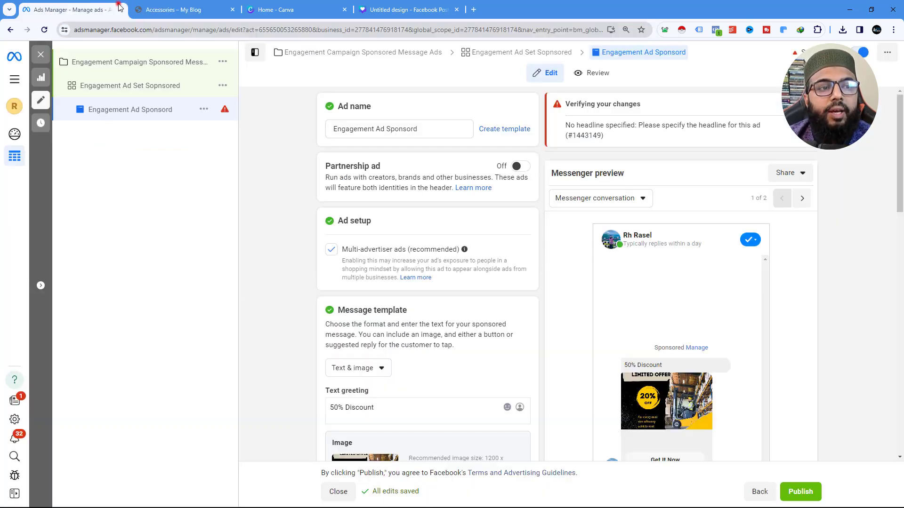
scroll(398, 240, "down", 5)
scroll(399, 242, "down", 3)
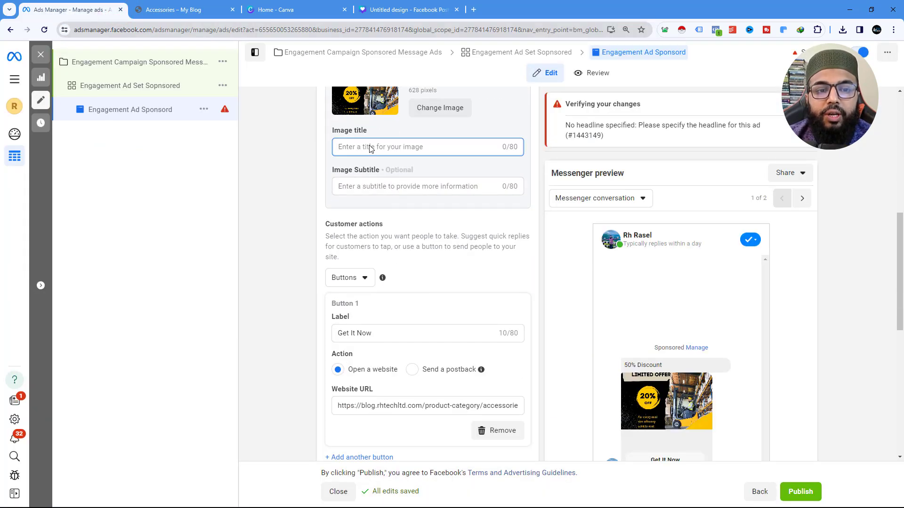
scroll(407, 222, "down", 1)
scroll(408, 226, "up", 4)
scroll(406, 226, "up", 2)
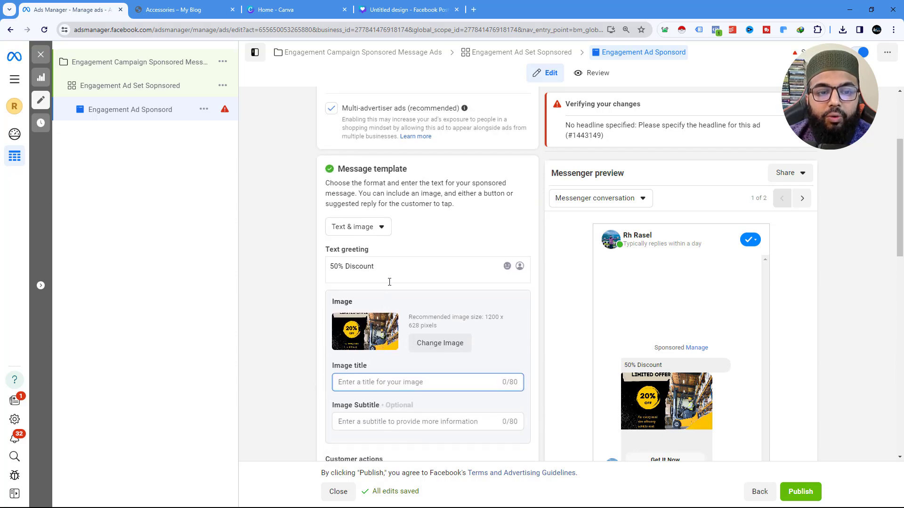
scroll(395, 250, "down", 10)
left_click(413, 169)
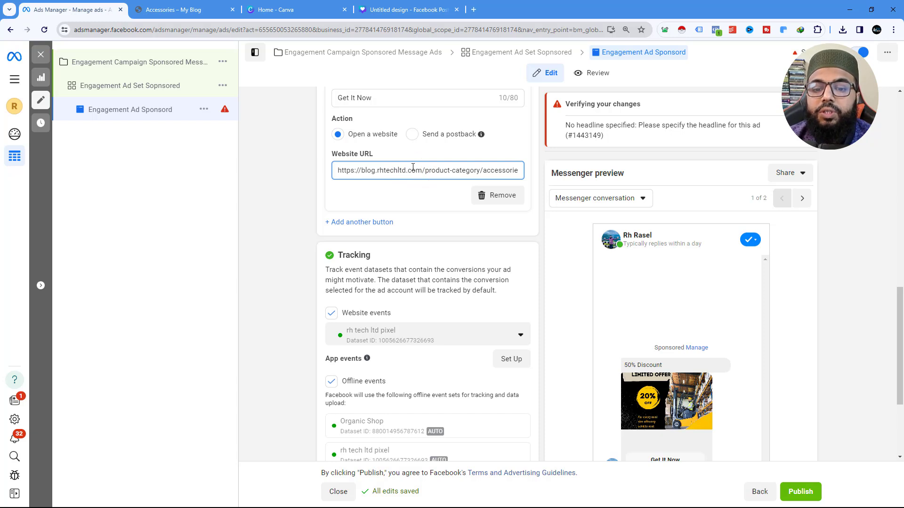